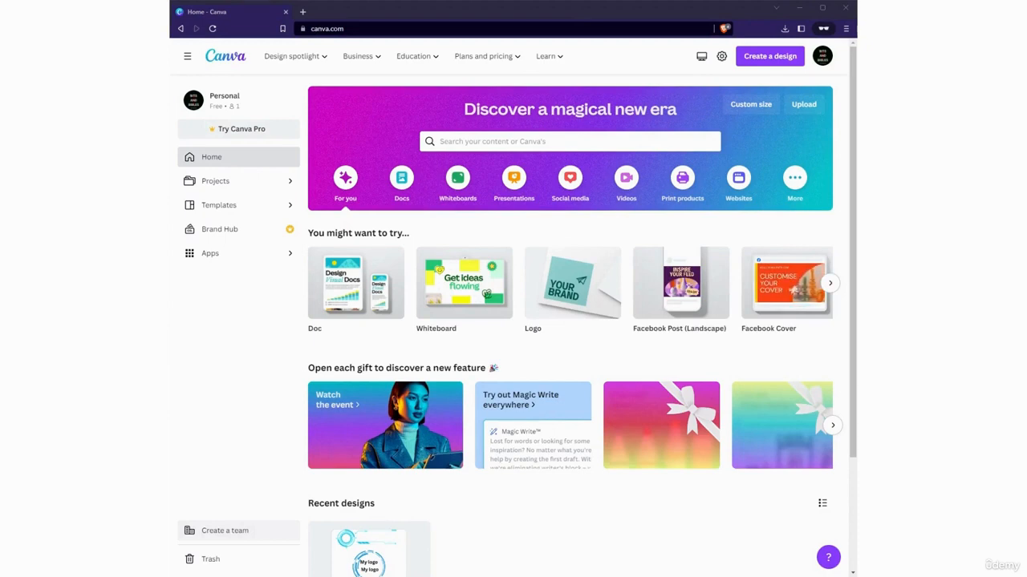
Search for Video and open the 1920 × 1080 px video templates page
left_click(547, 142)
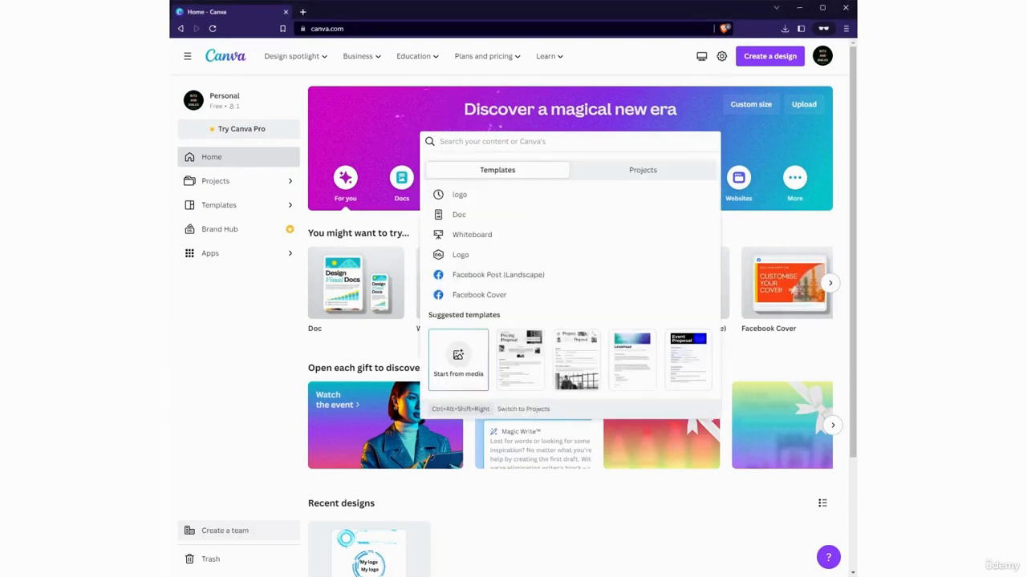
type("Video")
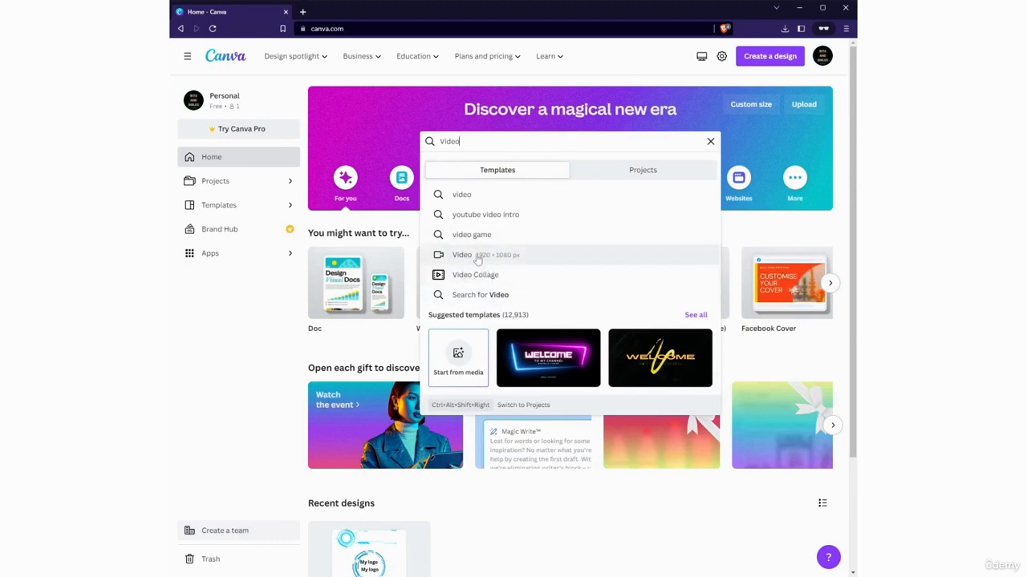
left_click(478, 257)
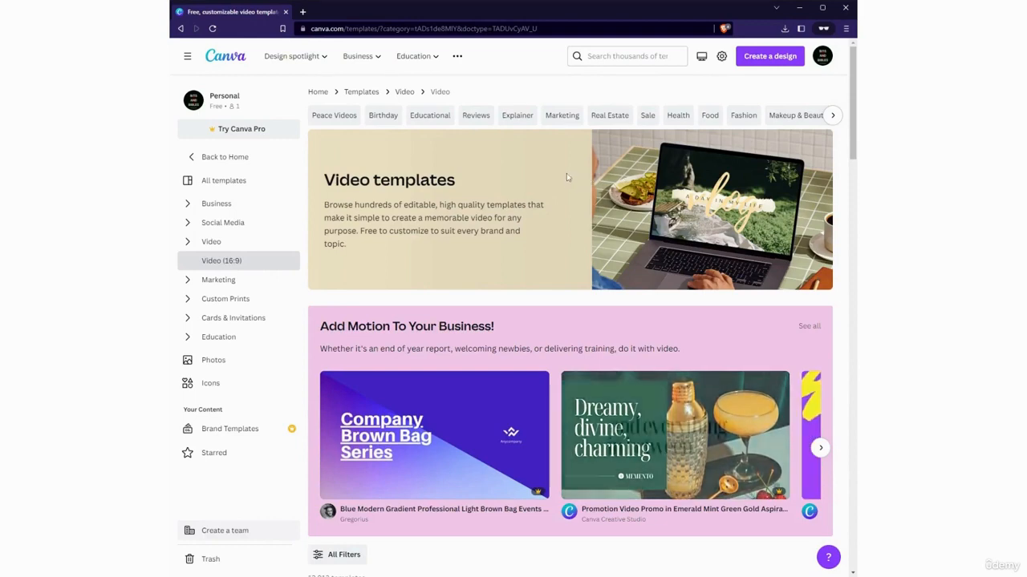
Find the Pink & Blue Futuristic Gaming Channel Youtube Intro template and start customizing it
scroll(566, 177, "down", 4)
scroll(583, 139, "down", 2)
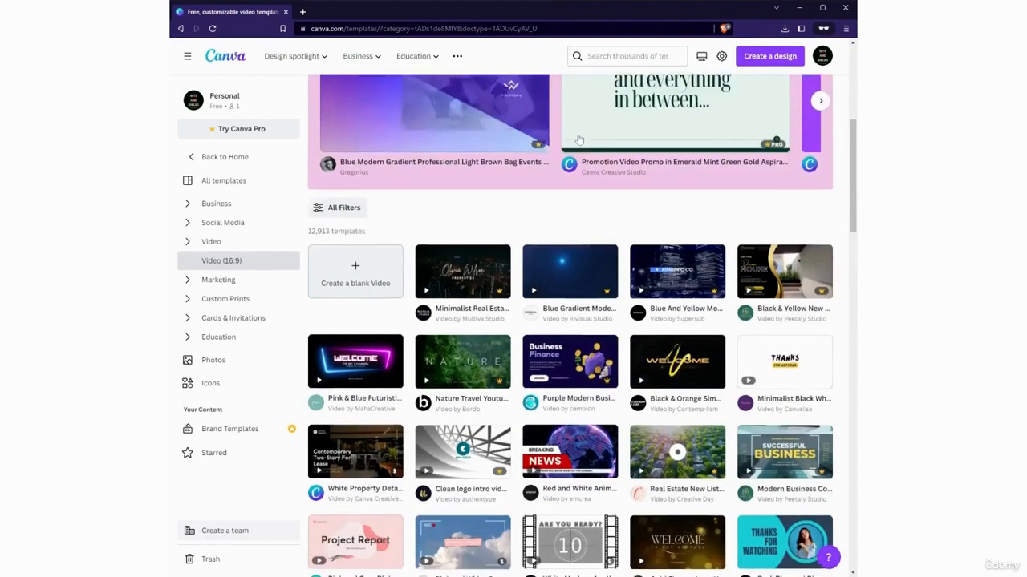
scroll(571, 159, "down", 1)
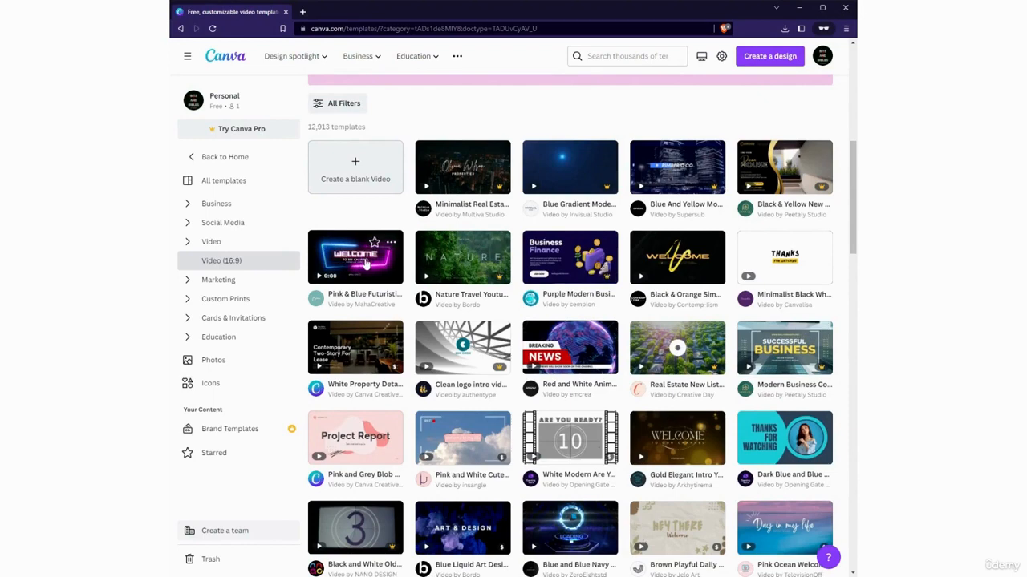
left_click(387, 275)
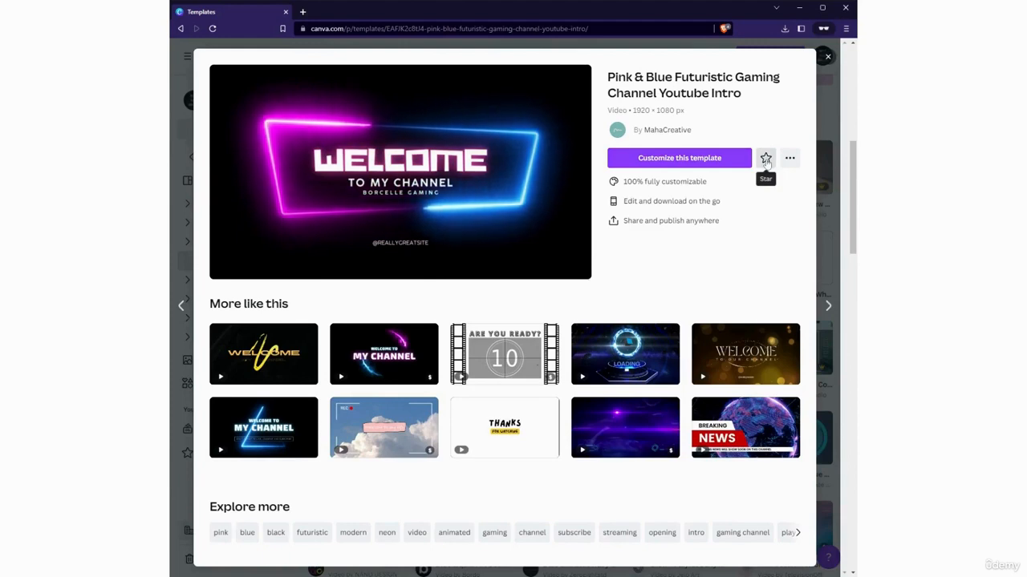
left_click(789, 158)
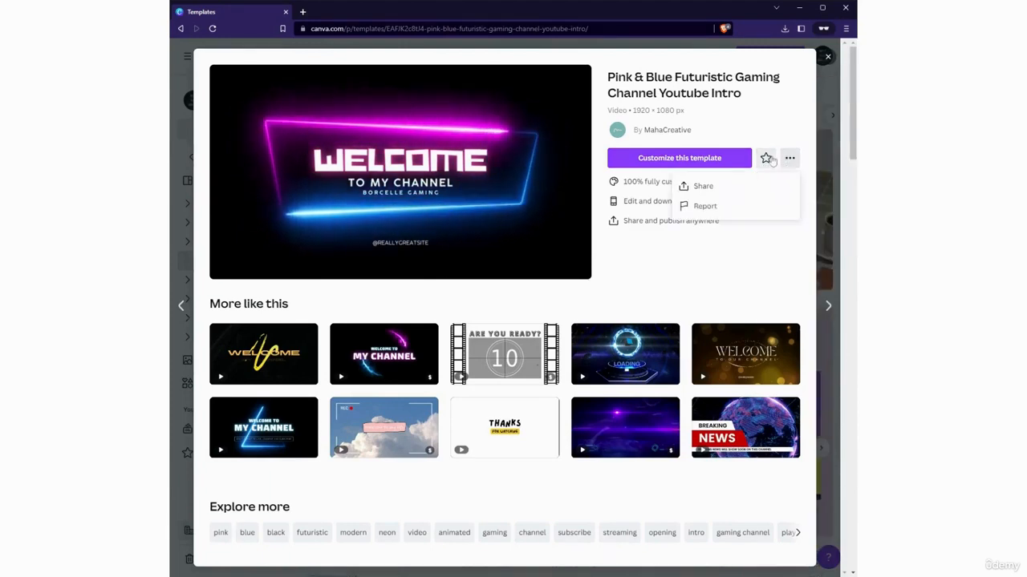
left_click(647, 162)
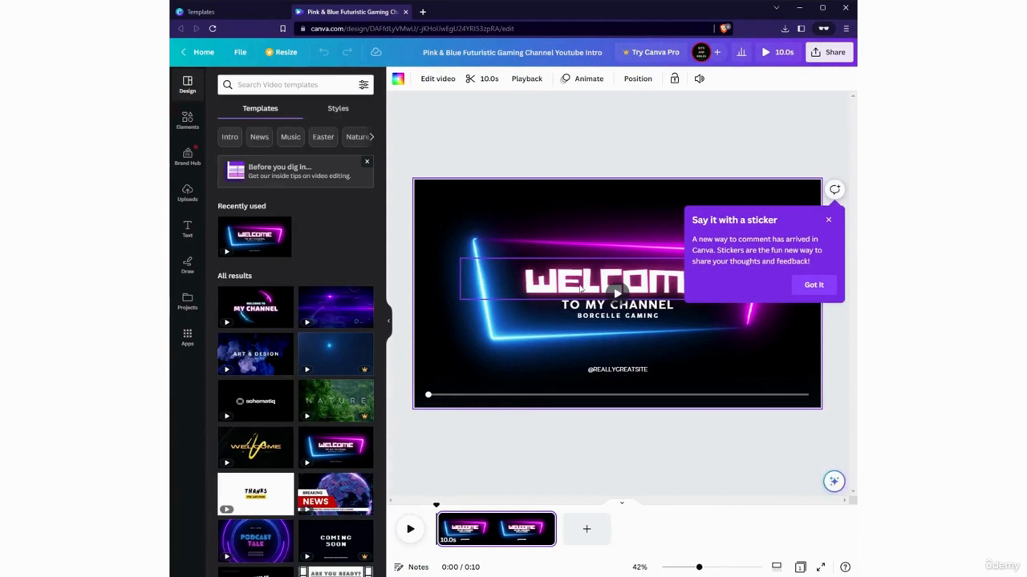
Replace "TO MY CHANNEL" with BITS AND BIBLES and the "BORCELLE GAMING" line with CANVA LEVEL 1
double_click(587, 309)
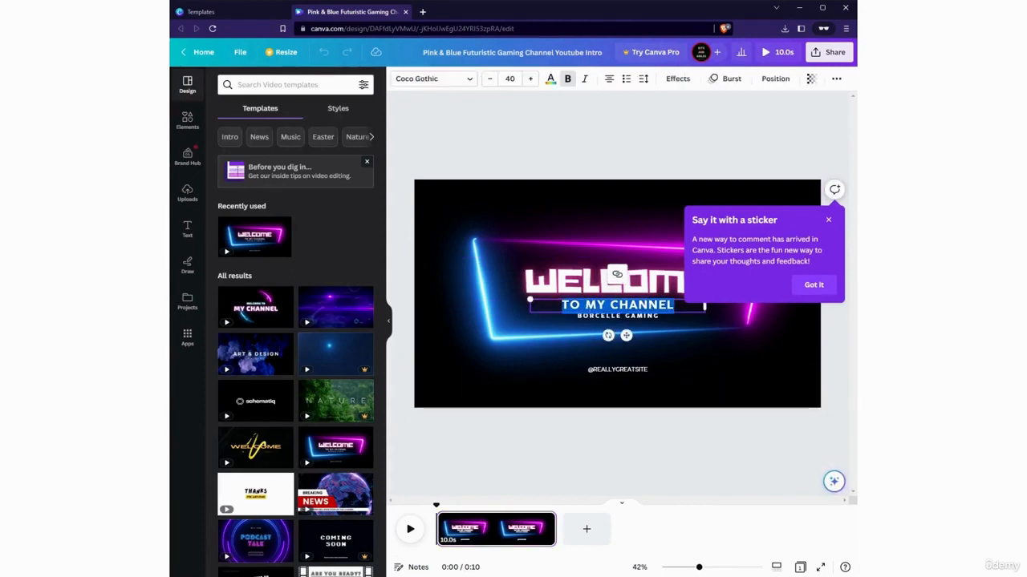
type("BITS AND")
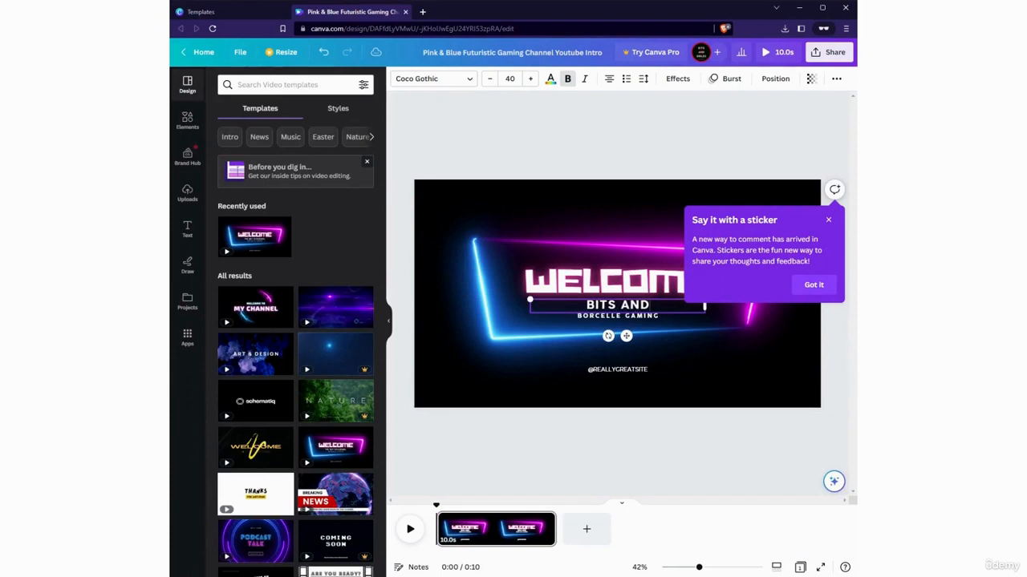
type(" BIBLES")
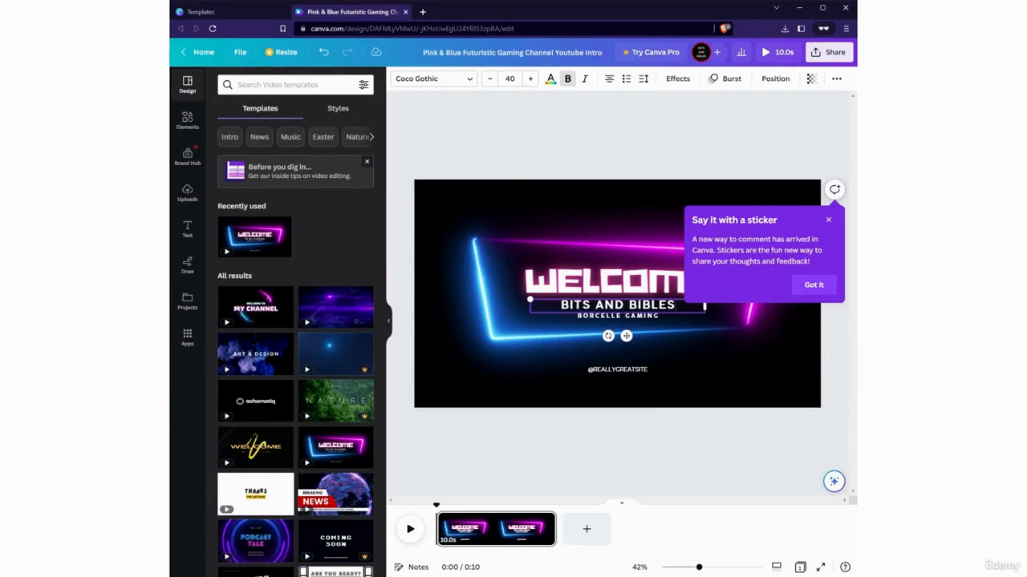
left_click(602, 317)
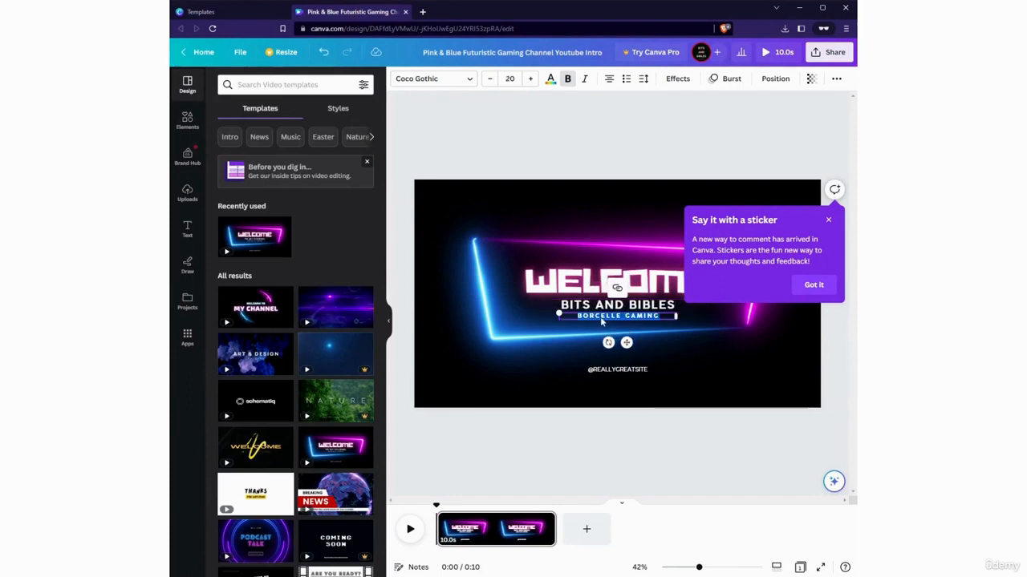
type("CANVA L")
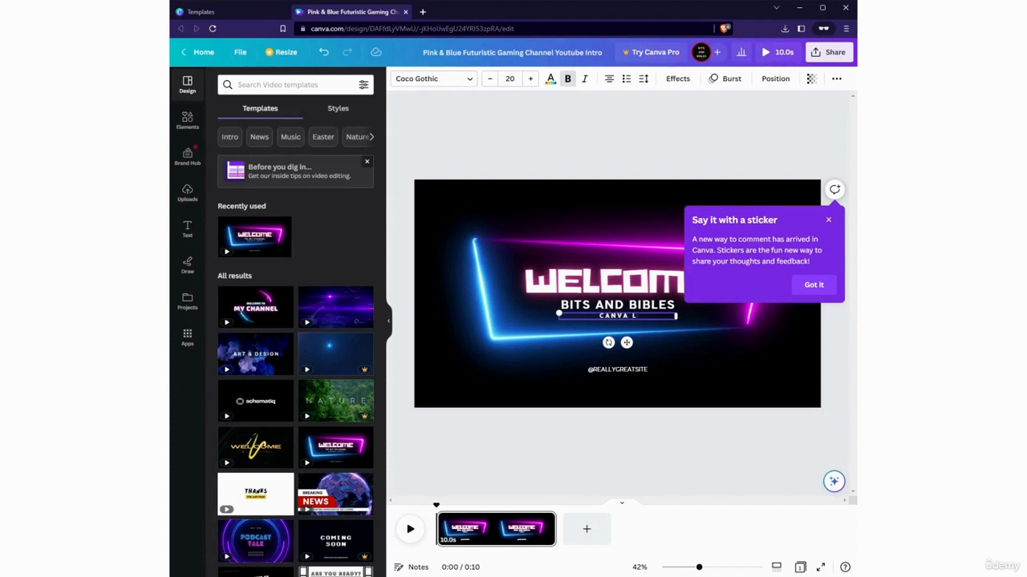
type("EVEL 1")
double_click(623, 374)
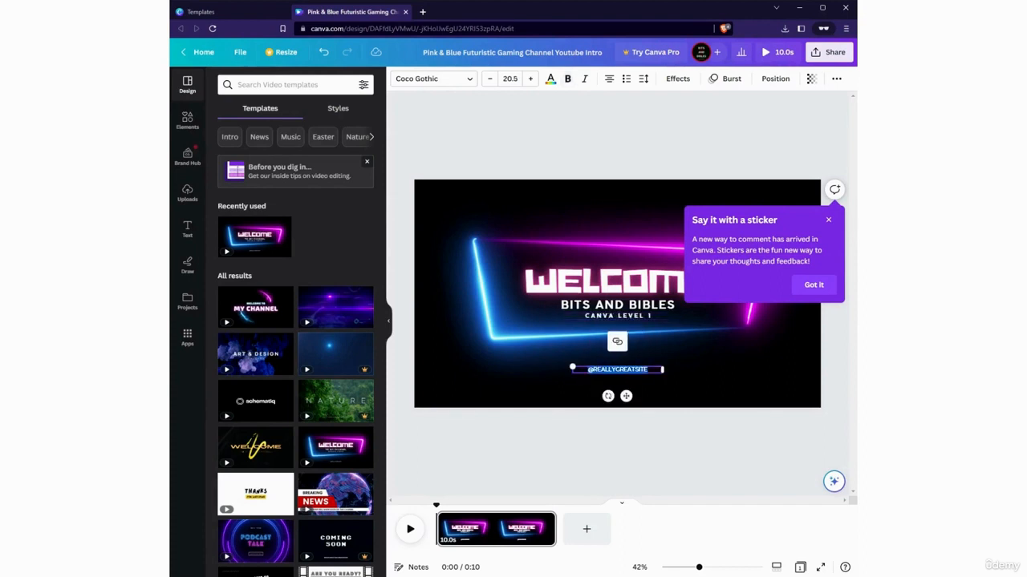
key("BackSpace")
left_click(514, 381)
left_click(514, 433)
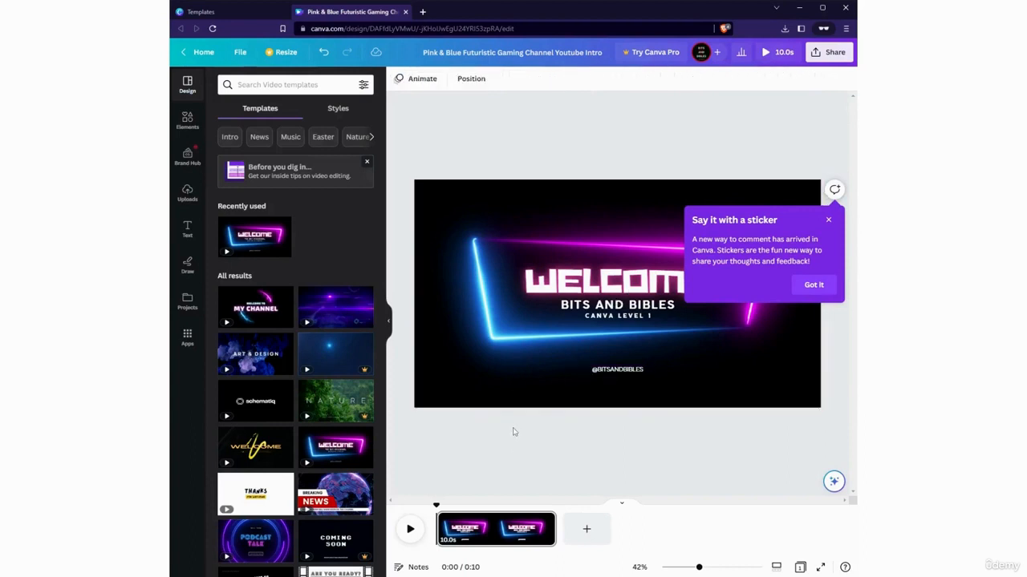
left_click(771, 52)
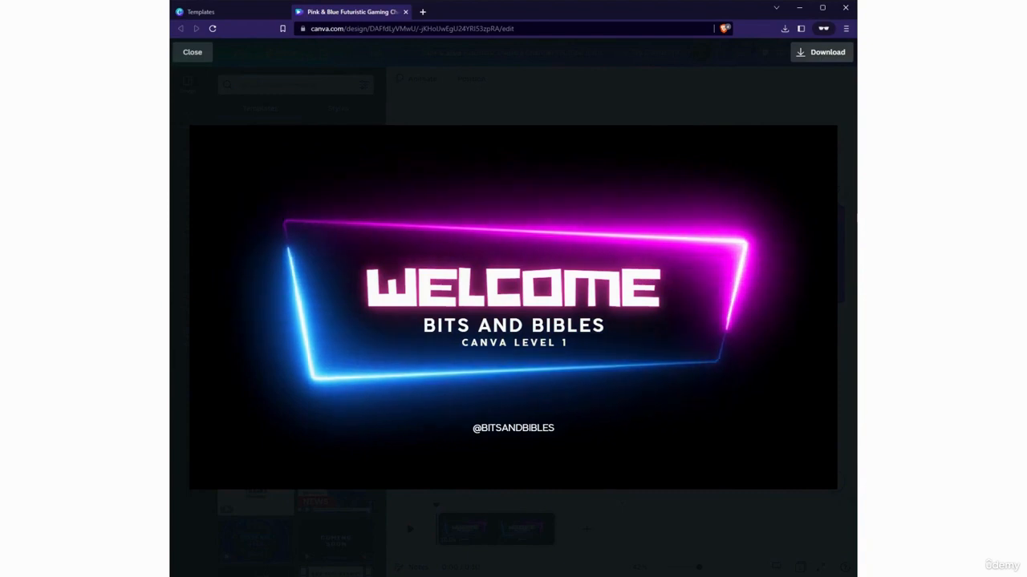
left_click(731, 100)
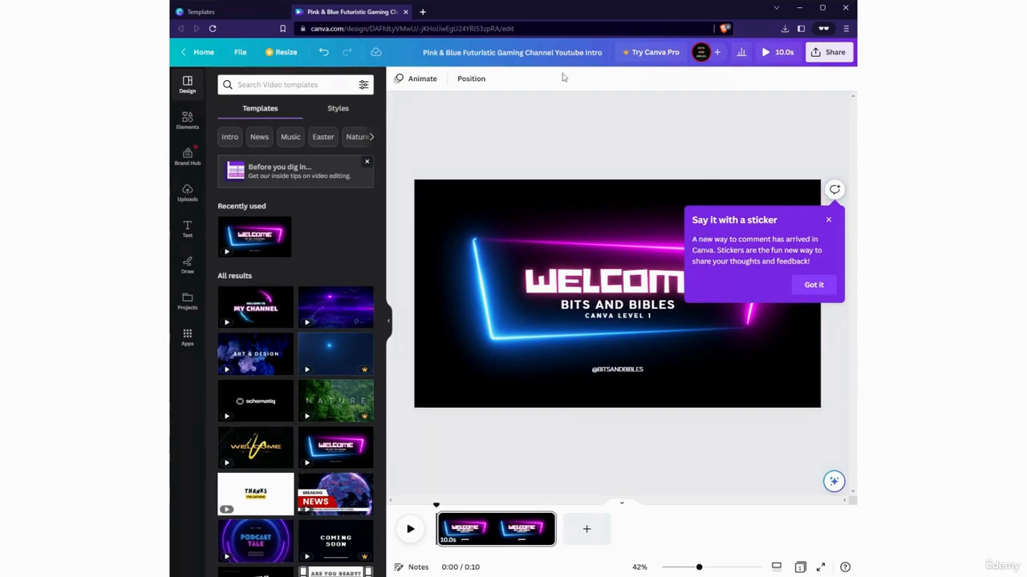
Return to the home page and look over the recent designs and the available actions for the gaming intro video
left_click(204, 53)
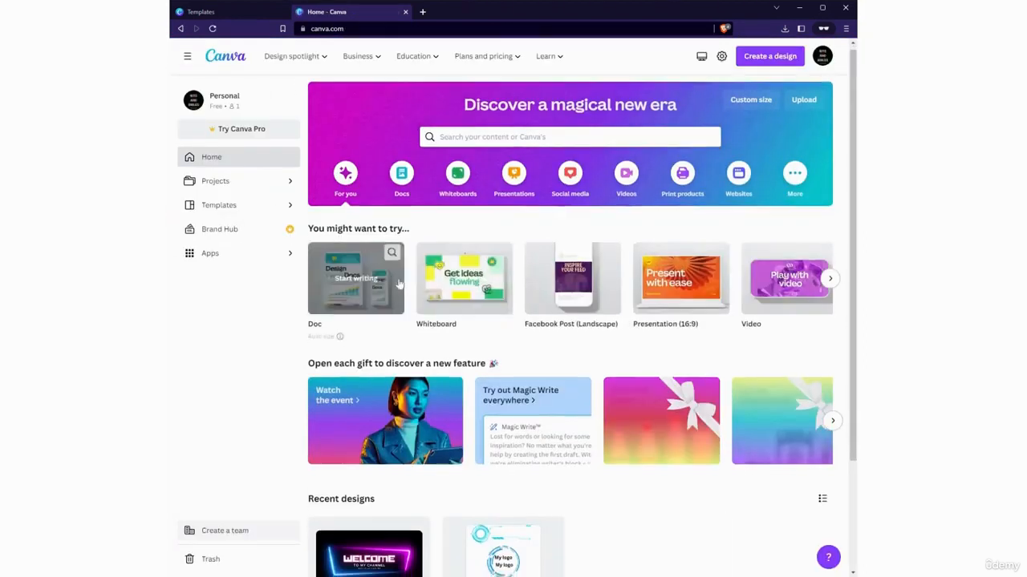
scroll(465, 361, "down", 2)
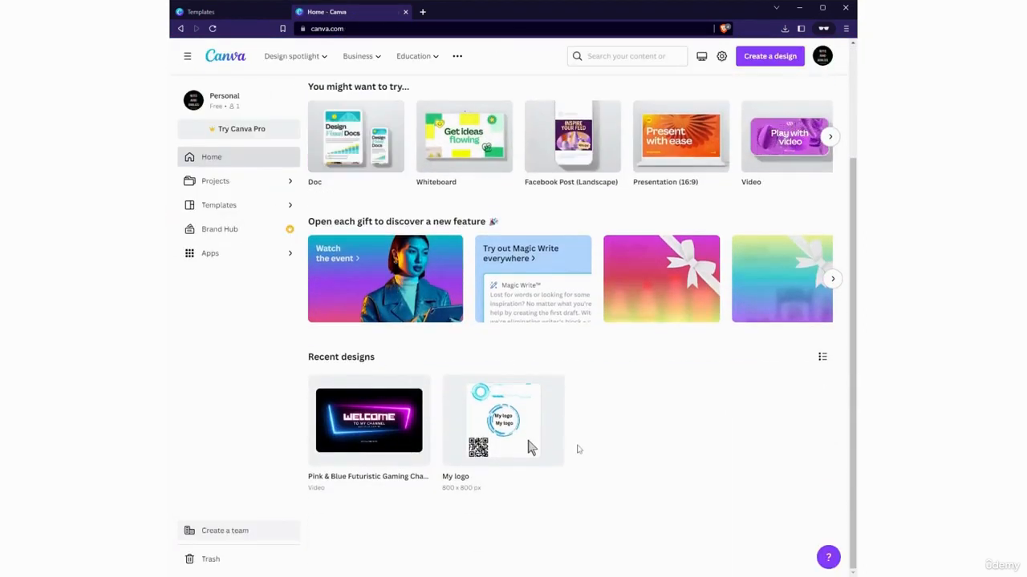
mouse_move(561, 438)
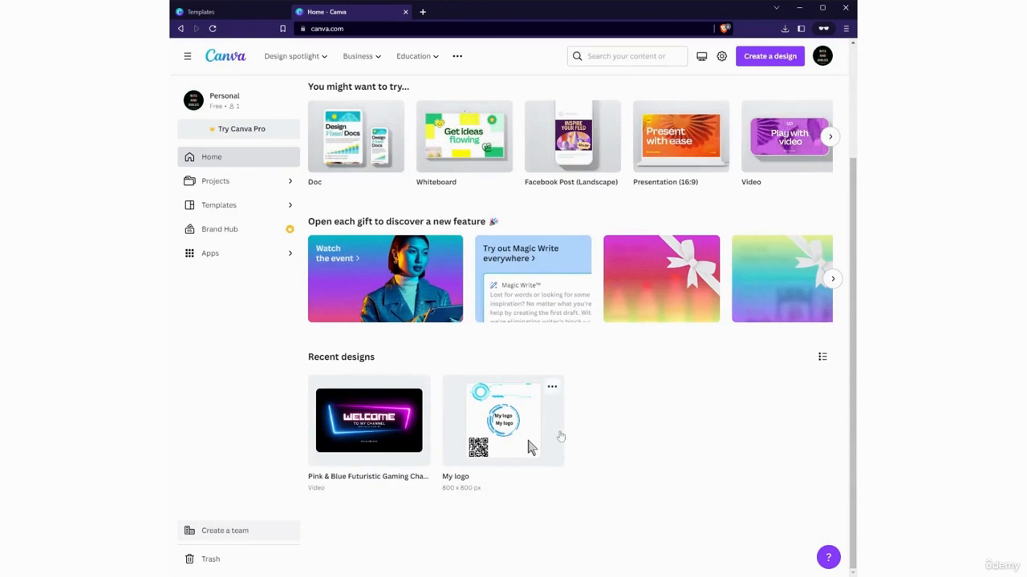
left_click(527, 443)
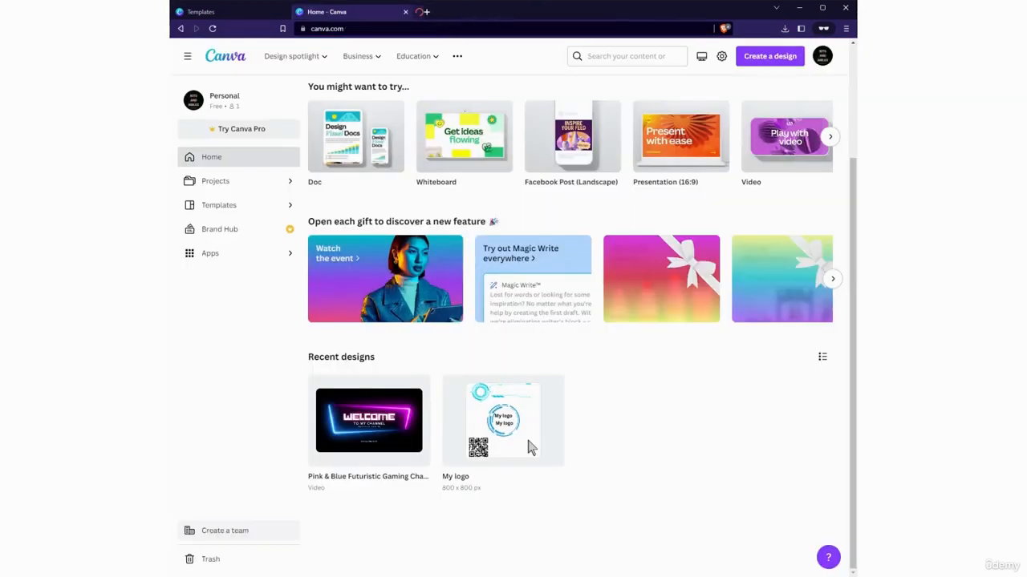
left_click(418, 389)
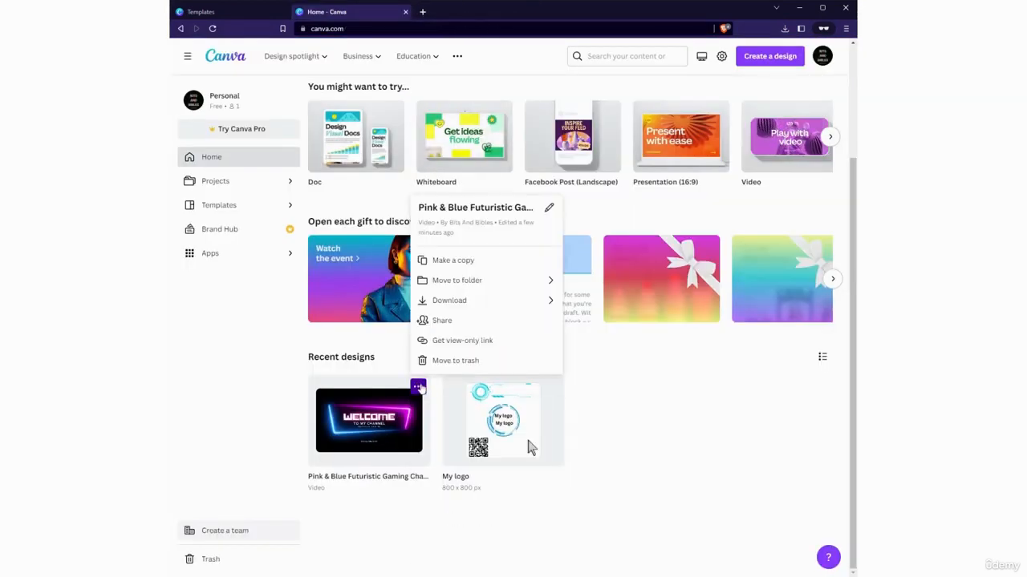
left_click(649, 360)
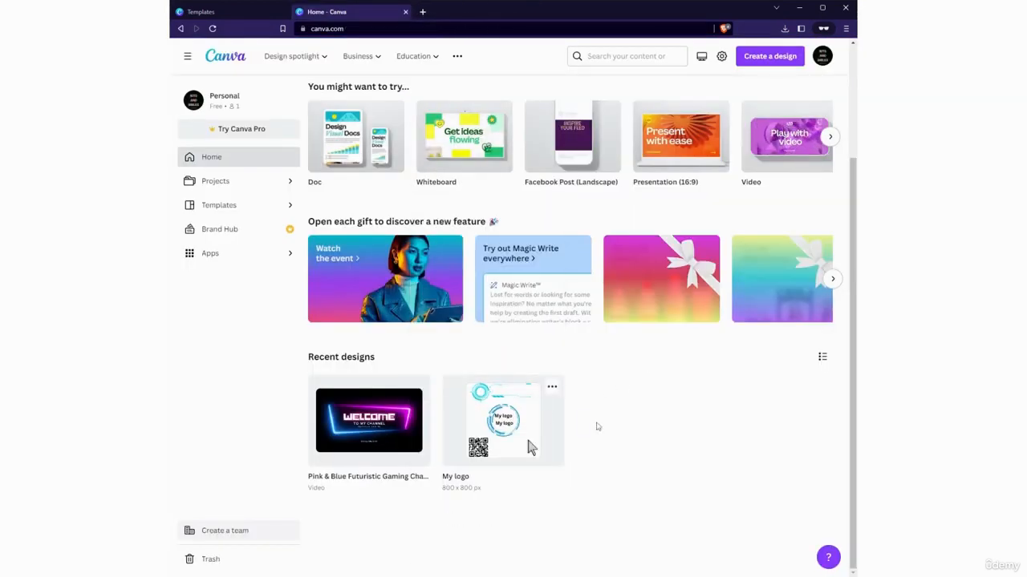
Reopen the Pink & Blue Futuristic Gaming video from the projects and open the editing options for its background clip
left_click(769, 56)
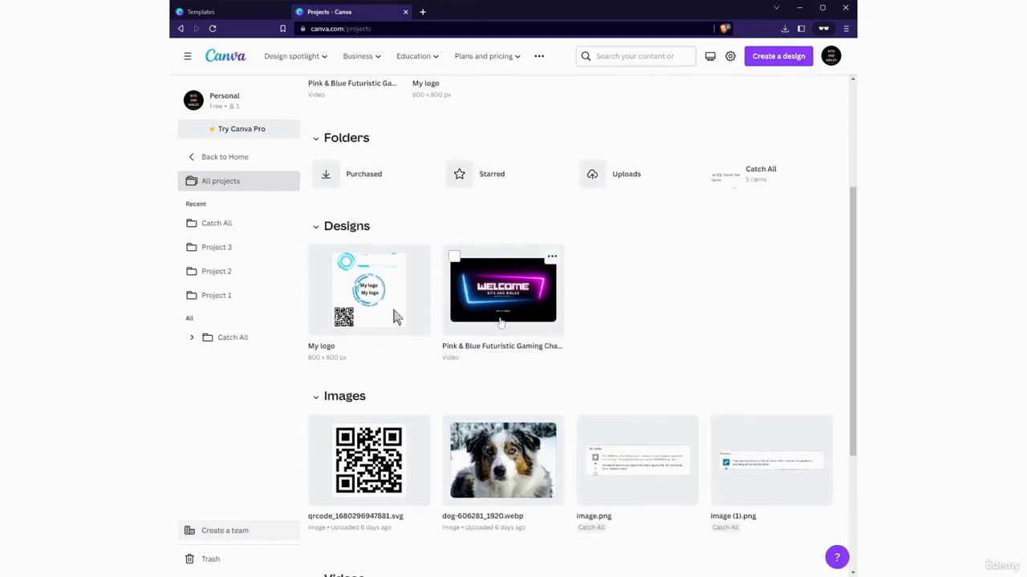
left_click(501, 322)
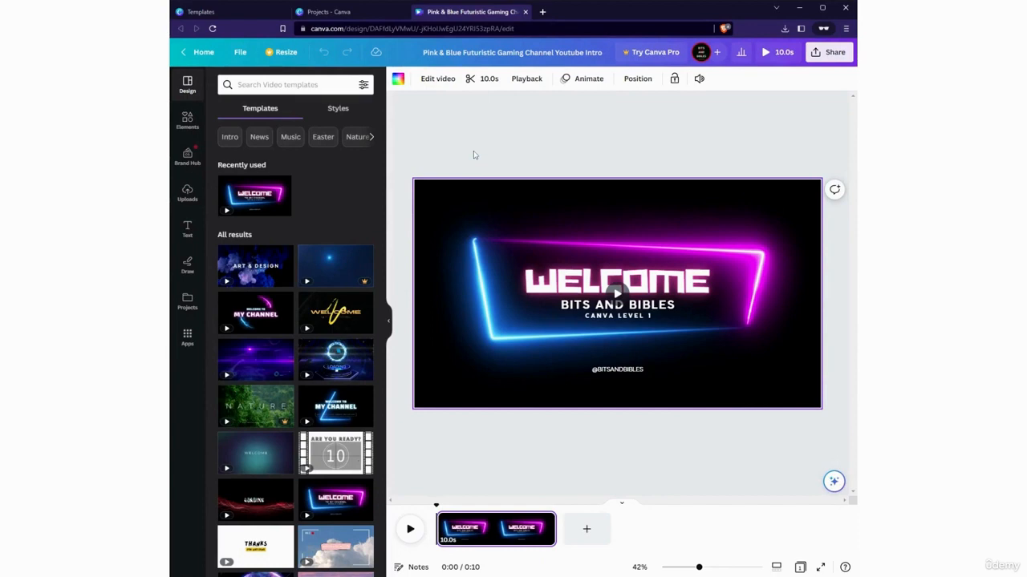
left_click(519, 213)
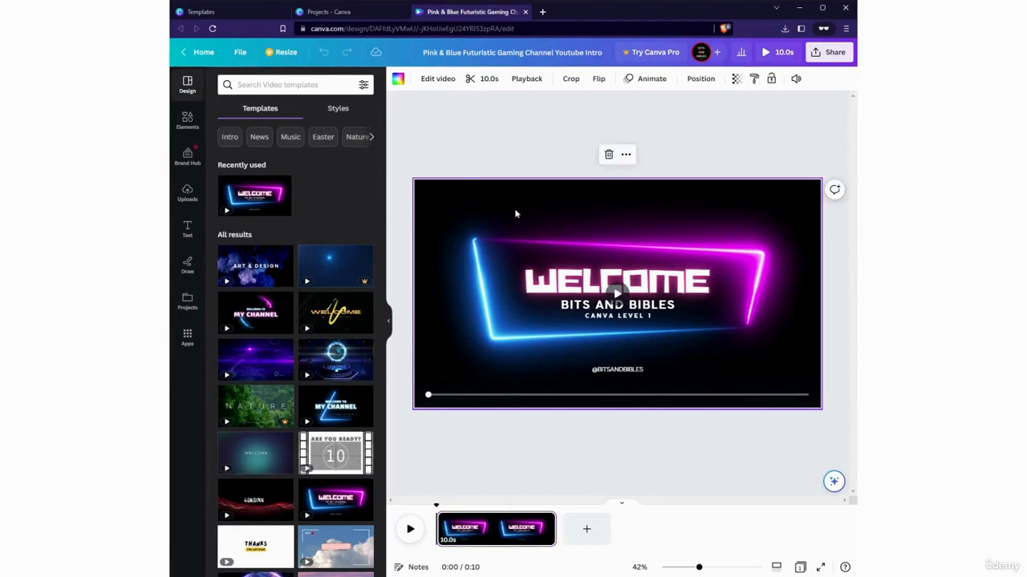
left_click(437, 79)
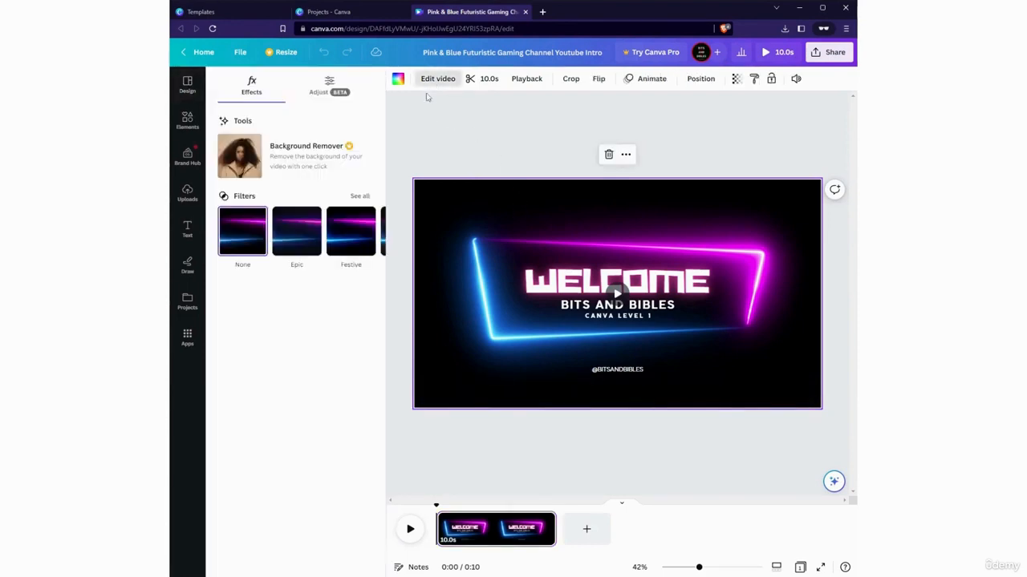
Try the Festive filter at intensity 55 on the background clip, browse all filters, and restore the None filter
left_click(301, 237)
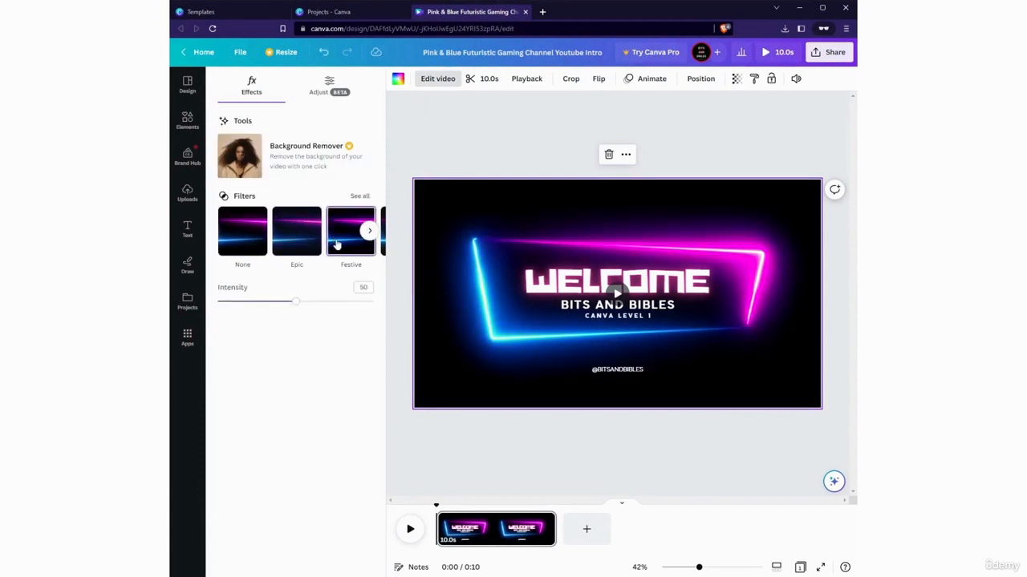
mouse_move(298, 302)
left_mouse_down()
mouse_move(371, 302)
mouse_move(246, 301)
mouse_move(302, 301)
left_mouse_up()
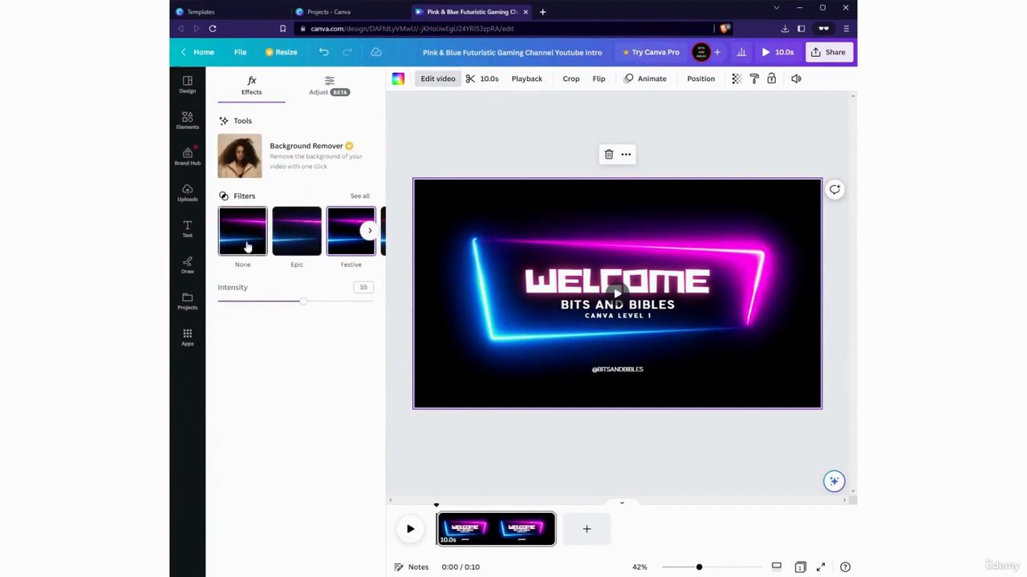
left_click(359, 197)
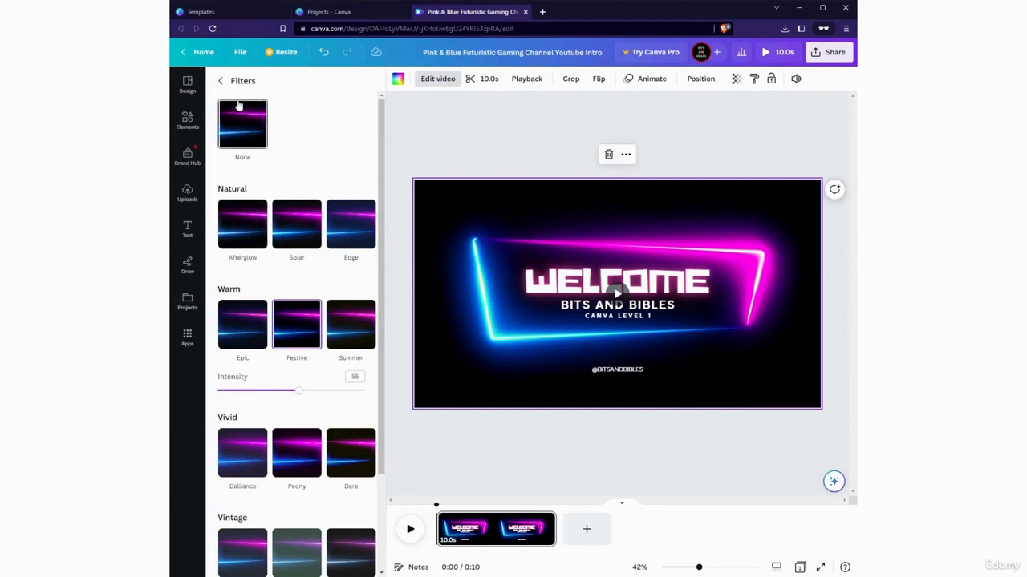
left_click(221, 81)
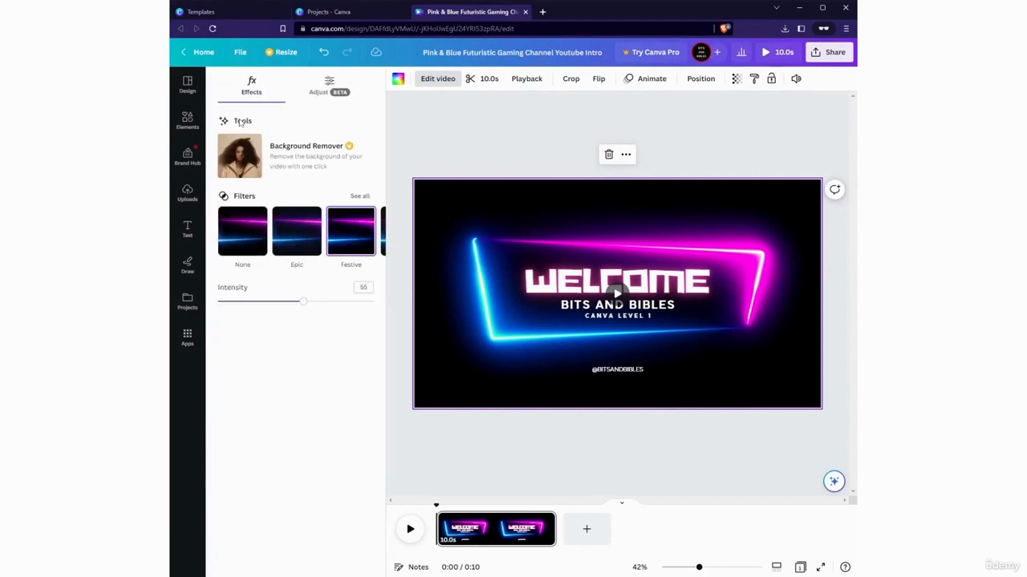
left_click(248, 249)
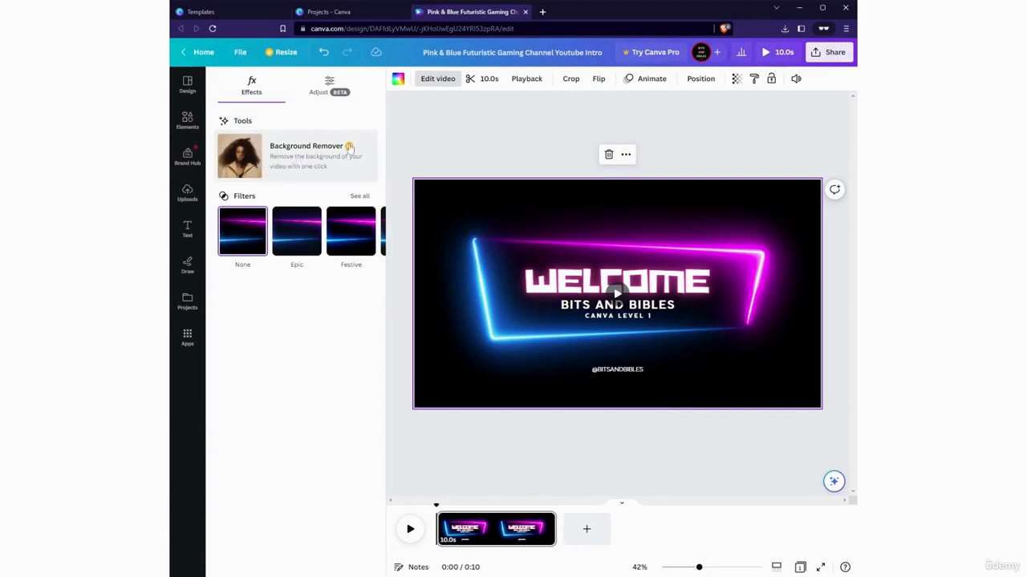
Adjust the background clip's white balance to warmth 13 and tint 4, and set its brightness to -2
left_click(329, 89)
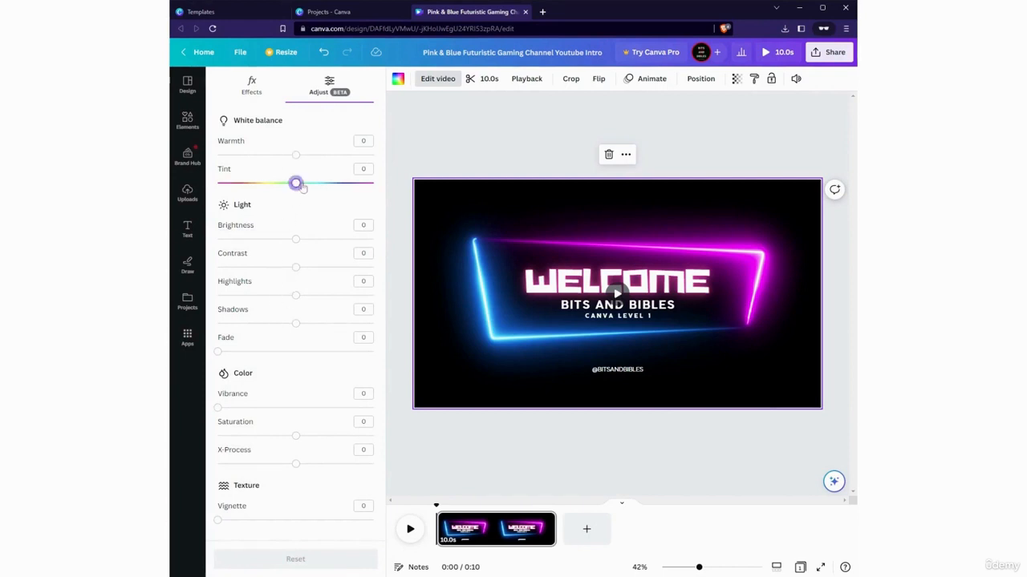
mouse_move(297, 183)
left_mouse_down()
mouse_move(371, 182)
mouse_move(223, 183)
mouse_move(298, 202)
left_mouse_up()
mouse_move(297, 156)
left_mouse_down()
mouse_move(315, 157)
mouse_move(252, 157)
mouse_move(304, 172)
left_mouse_up()
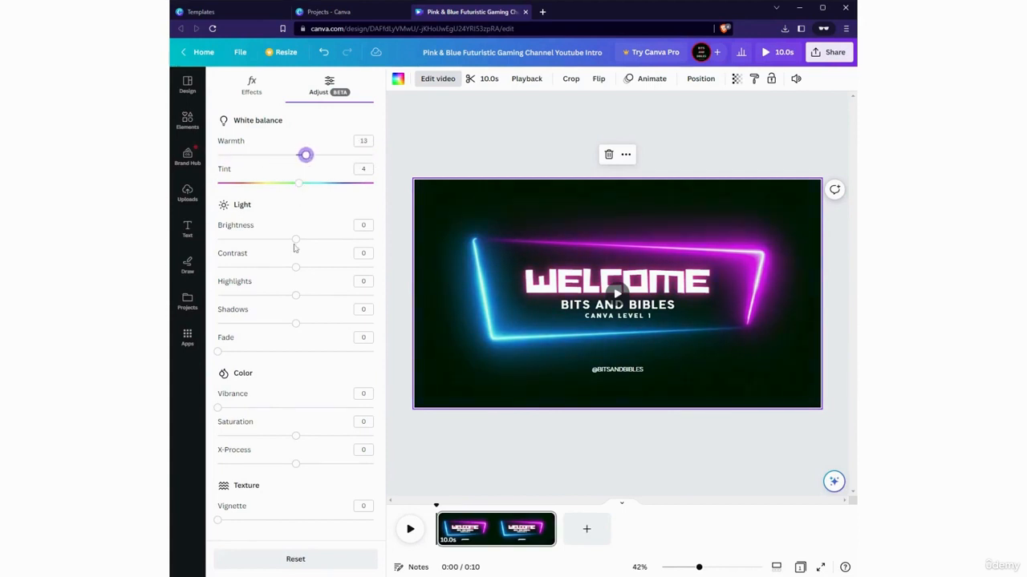
mouse_move(295, 239)
left_mouse_down()
mouse_move(324, 245)
mouse_move(218, 238)
mouse_move(295, 257)
left_mouse_up()
mouse_move(297, 300)
left_mouse_down()
mouse_move(360, 295)
mouse_move(287, 297)
mouse_move(296, 304)
left_mouse_up()
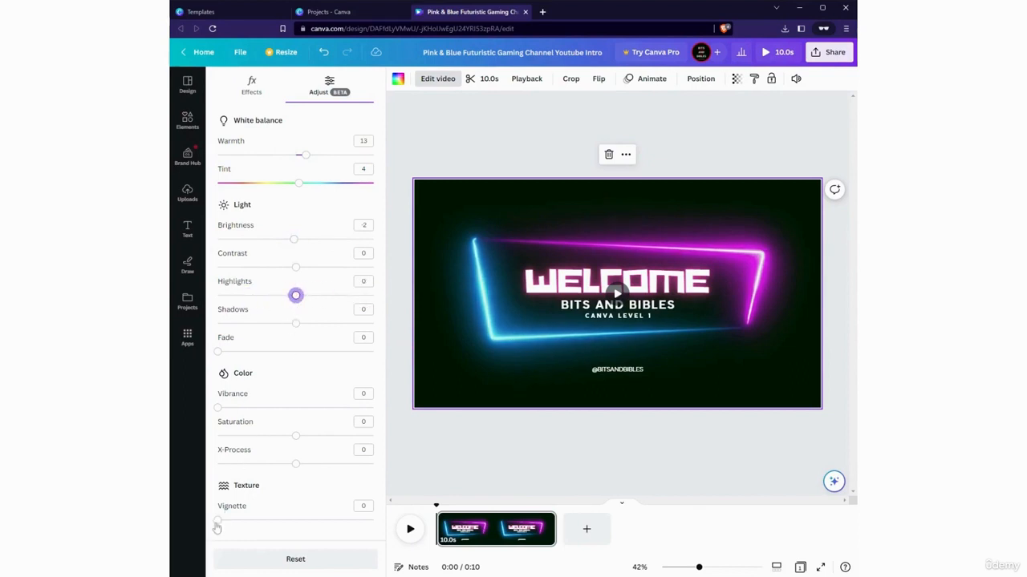
Try a vignette of 100 on the background clip, return it to 0, and try the vibrance and saturation settings
left_click_drag(217, 523, 382, 510)
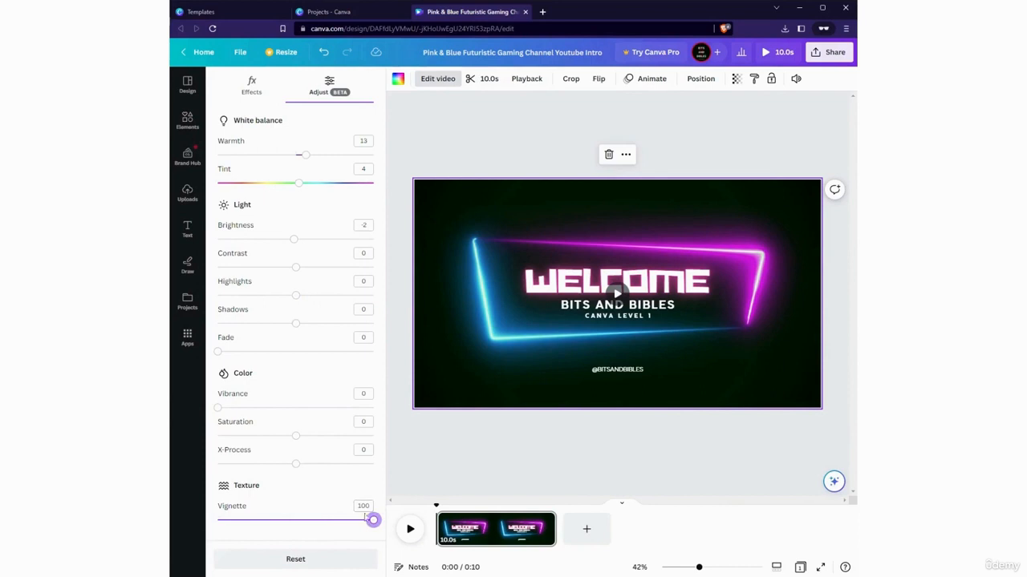
left_click_drag(375, 524, 217, 520)
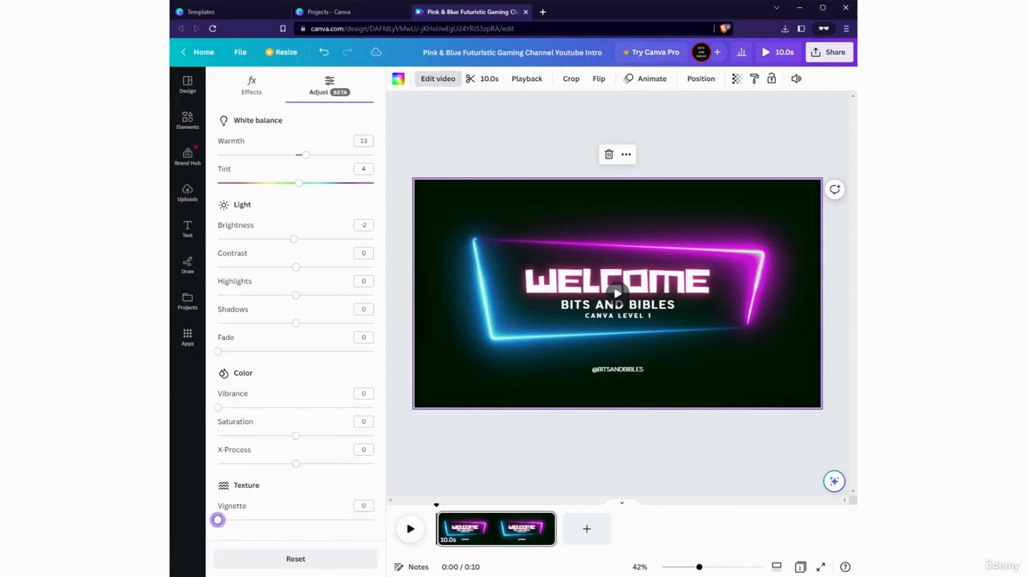
mouse_move(218, 413)
left_mouse_down()
mouse_move(372, 406)
mouse_move(188, 425)
mouse_move(453, 397)
mouse_move(198, 411)
left_mouse_up()
mouse_move(299, 438)
left_mouse_down()
mouse_move(220, 435)
mouse_move(463, 445)
mouse_move(178, 457)
mouse_move(375, 440)
mouse_move(298, 452)
left_mouse_up()
Look over the background clip's effects, close its editing options, and view its trim timeline without changing the length
left_click(241, 92)
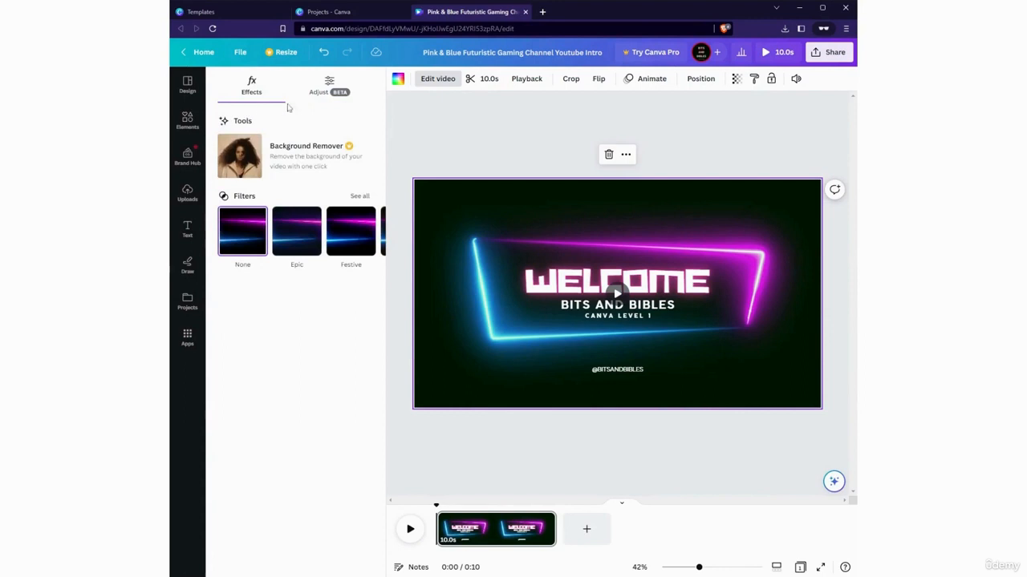
left_click(437, 79)
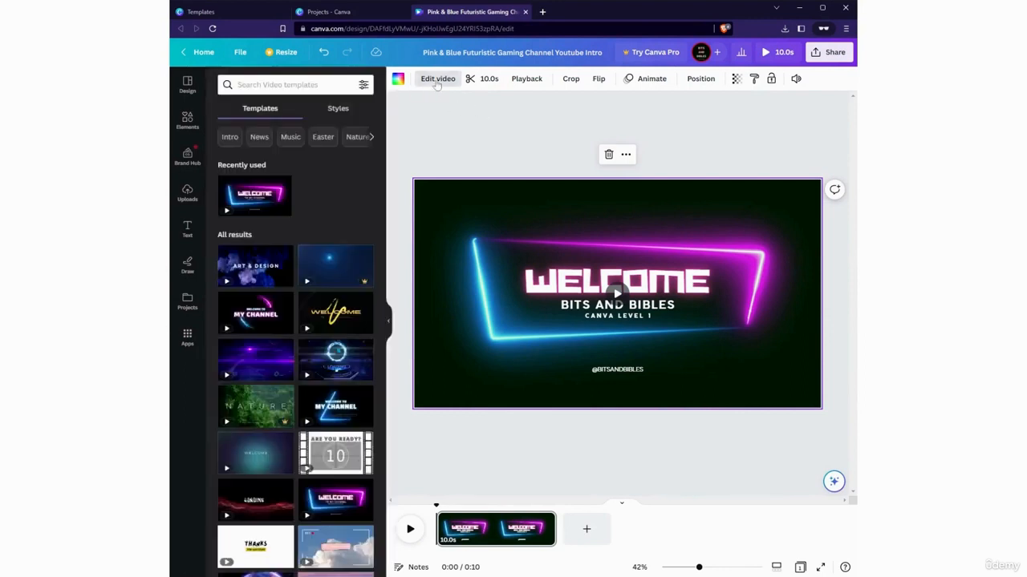
left_click(478, 81)
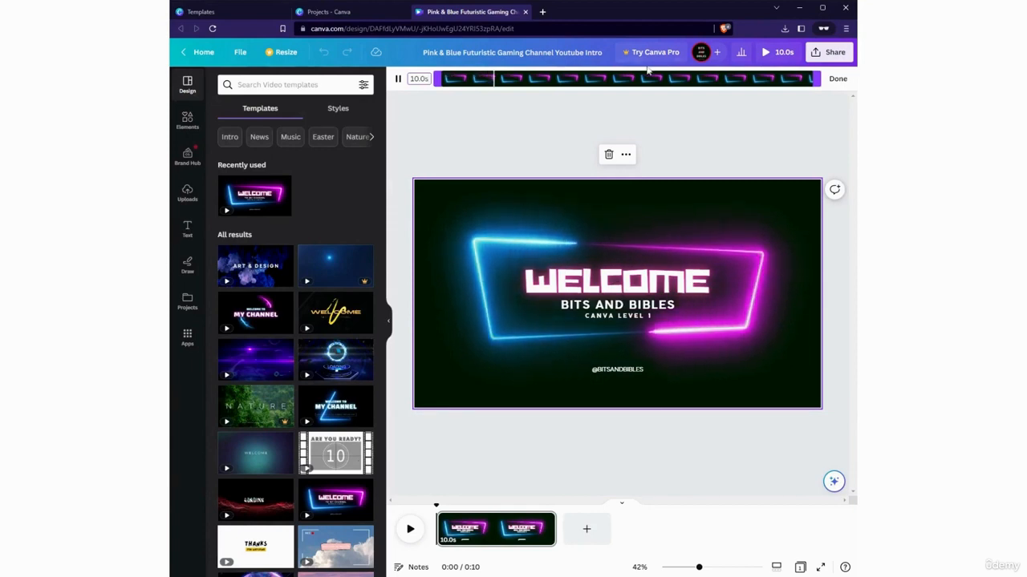
left_click(833, 80)
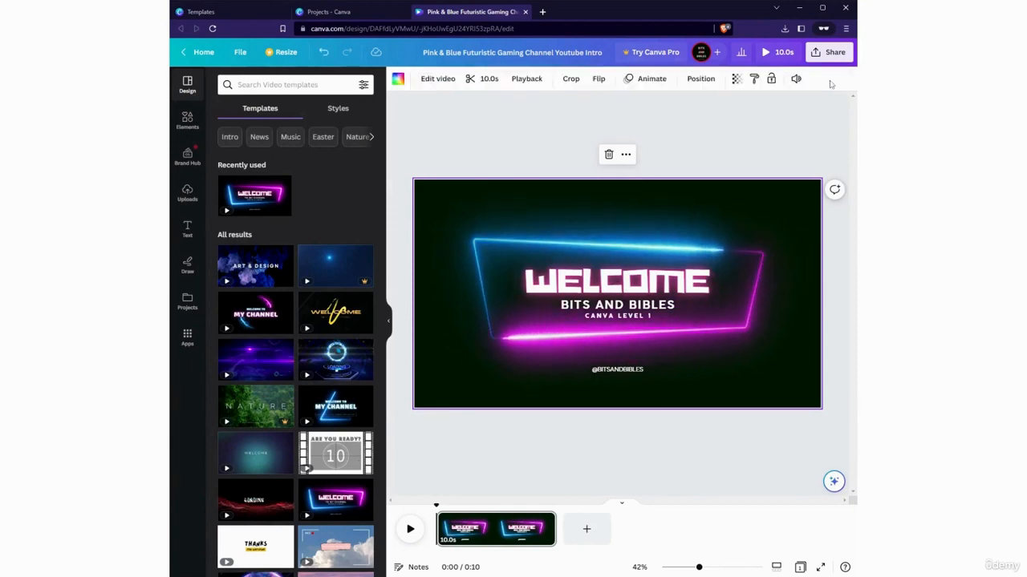
Upload the lake landscape video from the computer to the design's uploads
left_click(191, 199)
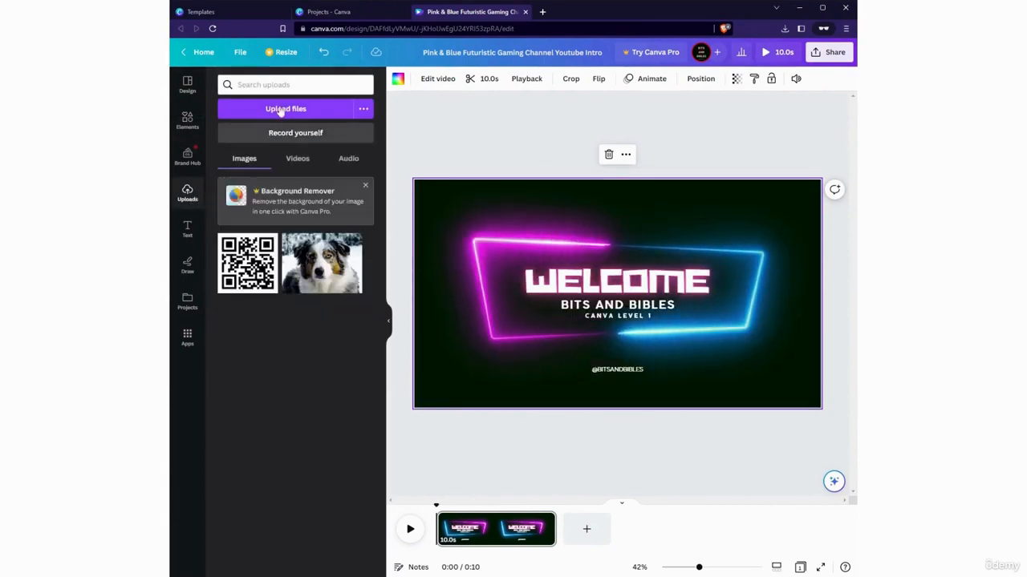
left_click(280, 111)
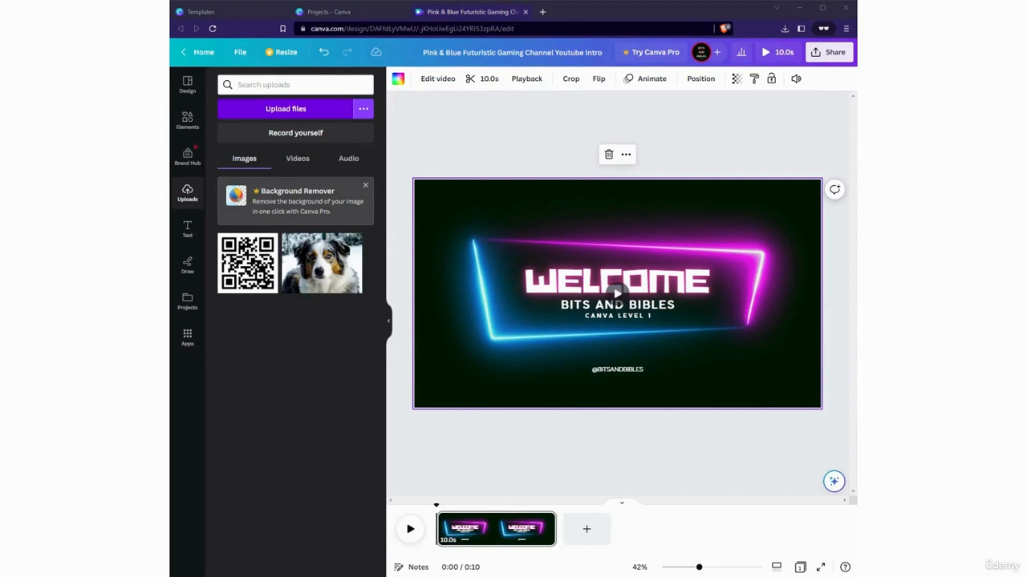
double_click(369, 159)
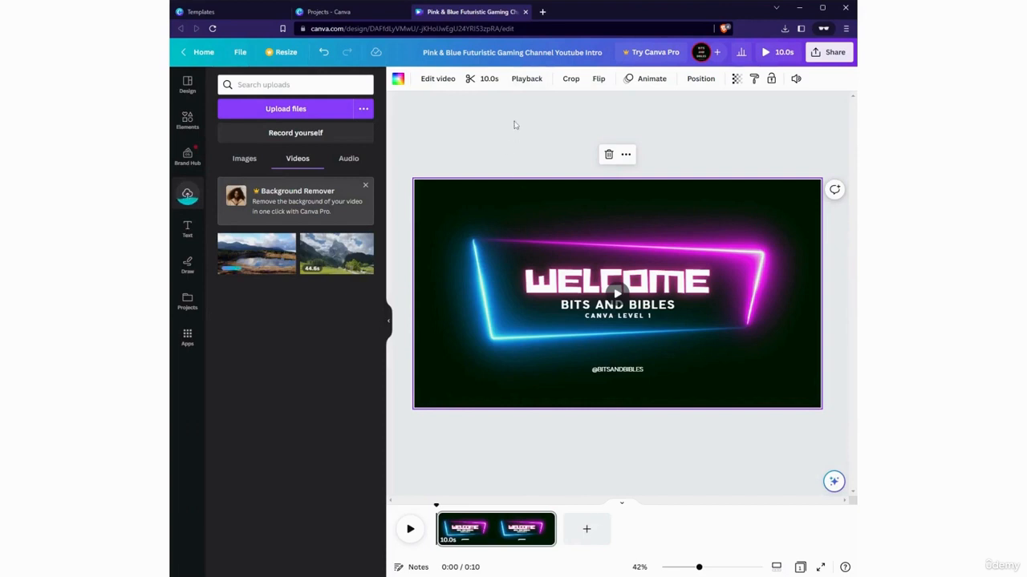
Try a video speed of 2 on the background clip, preview it, and restore the speed to 1
left_click(526, 80)
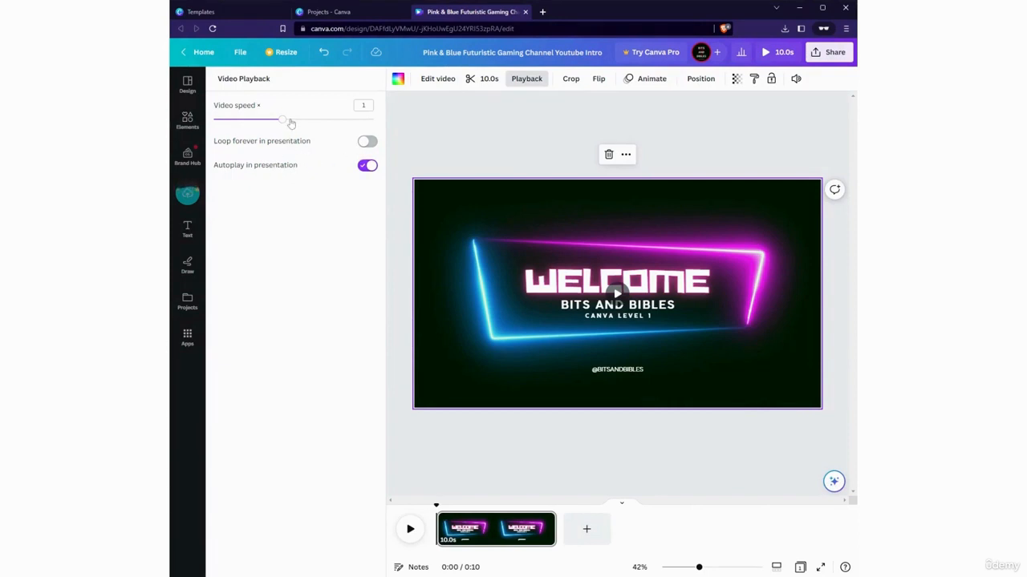
left_click_drag(329, 120, 436, 120)
left_click(617, 295)
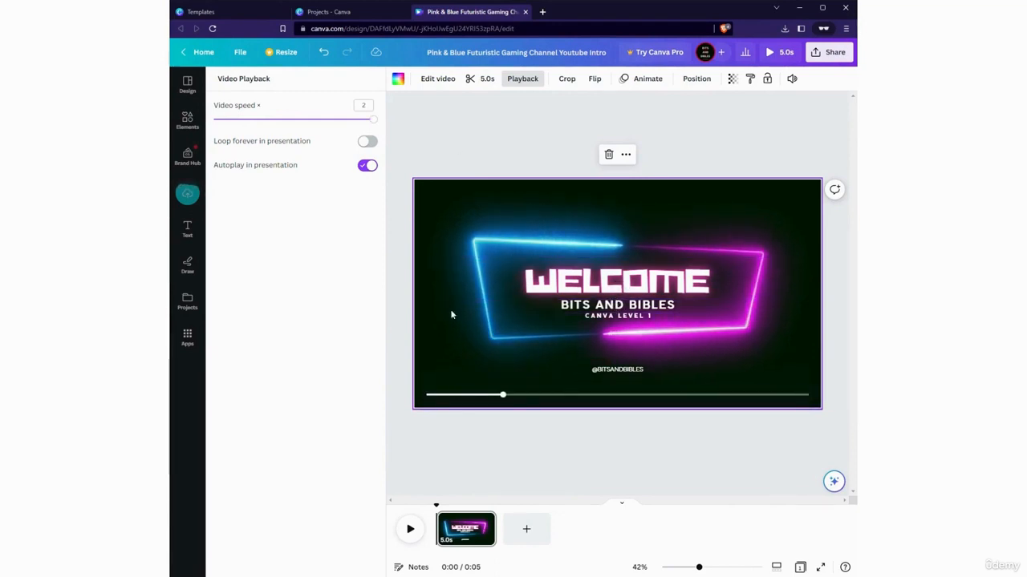
left_click_drag(374, 120, 282, 120)
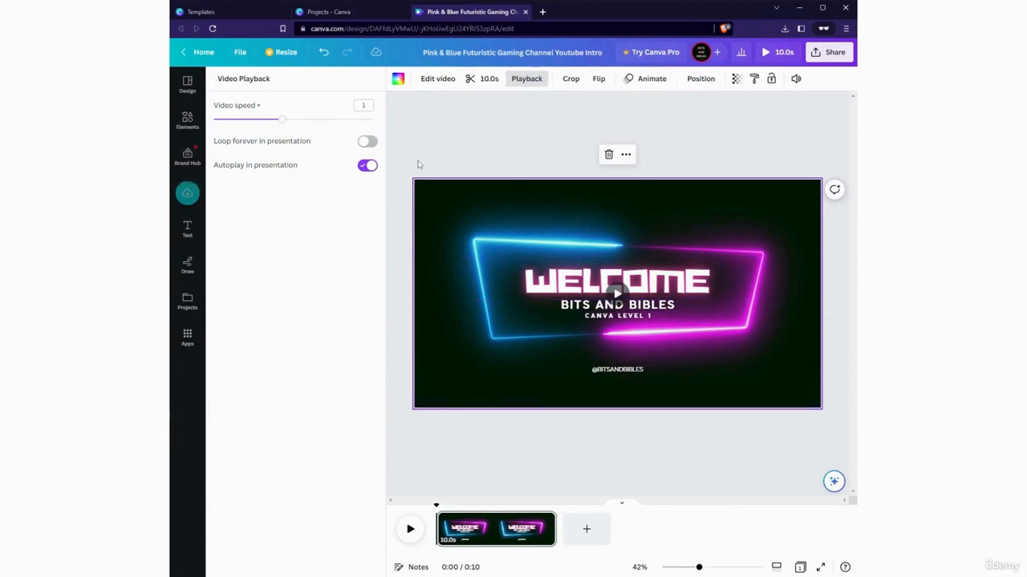
Try cropping and resizing the background clip, and bring it back to fill the full frame
left_click(578, 86)
left_click(571, 80)
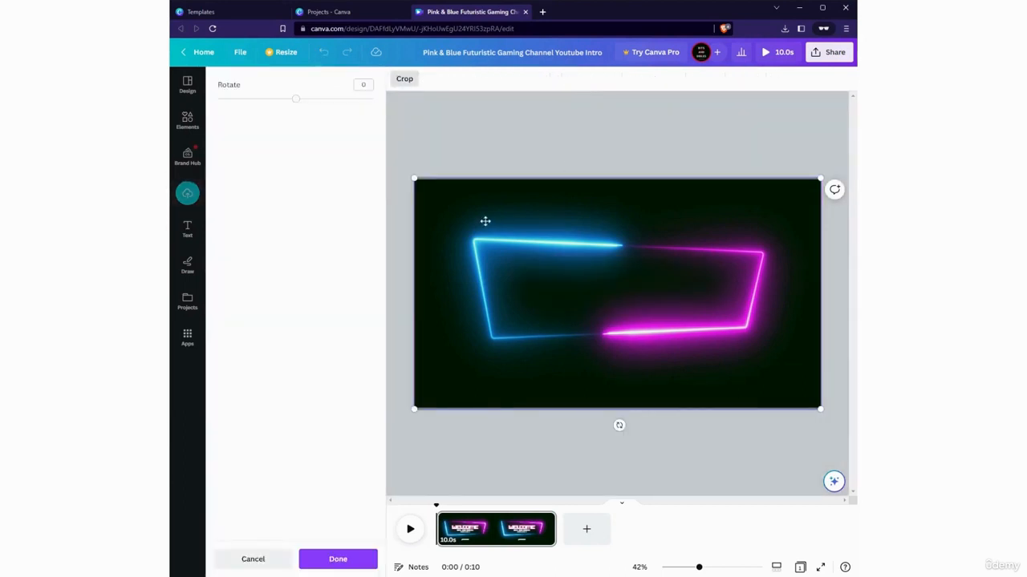
left_click_drag(415, 180, 555, 274)
left_click_drag(635, 316, 415, 178)
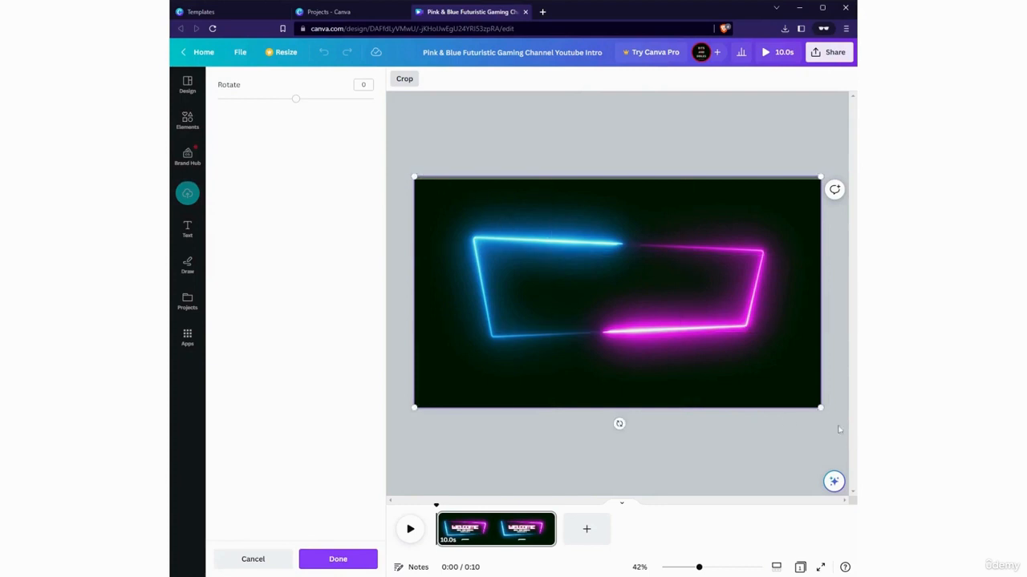
mouse_move(820, 407)
left_mouse_down()
mouse_move(698, 334)
mouse_move(819, 406)
left_mouse_up()
left_click(408, 79)
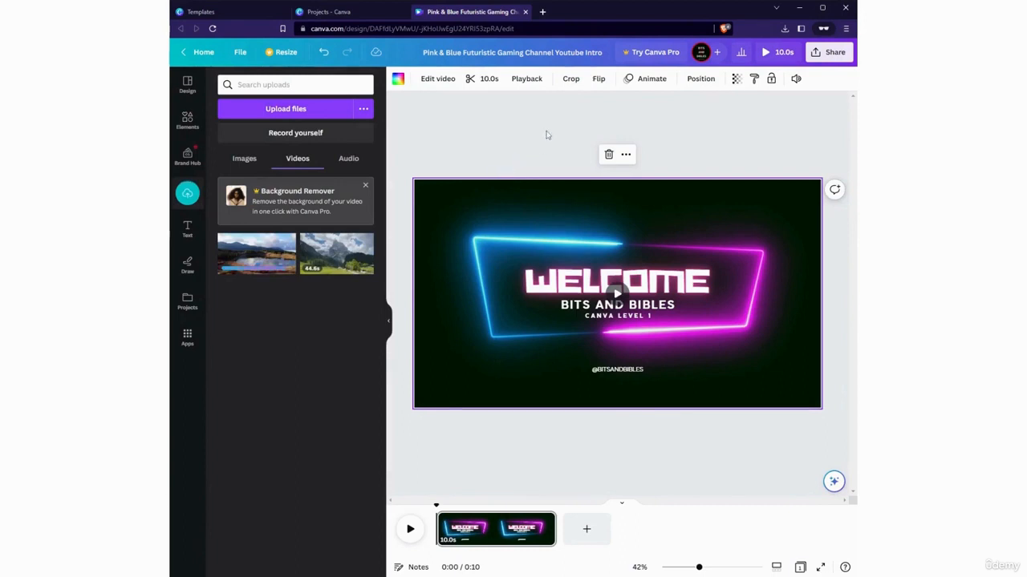
left_click(570, 79)
mouse_move(414, 178)
left_mouse_down()
mouse_move(490, 198)
mouse_move(432, 170)
left_mouse_up()
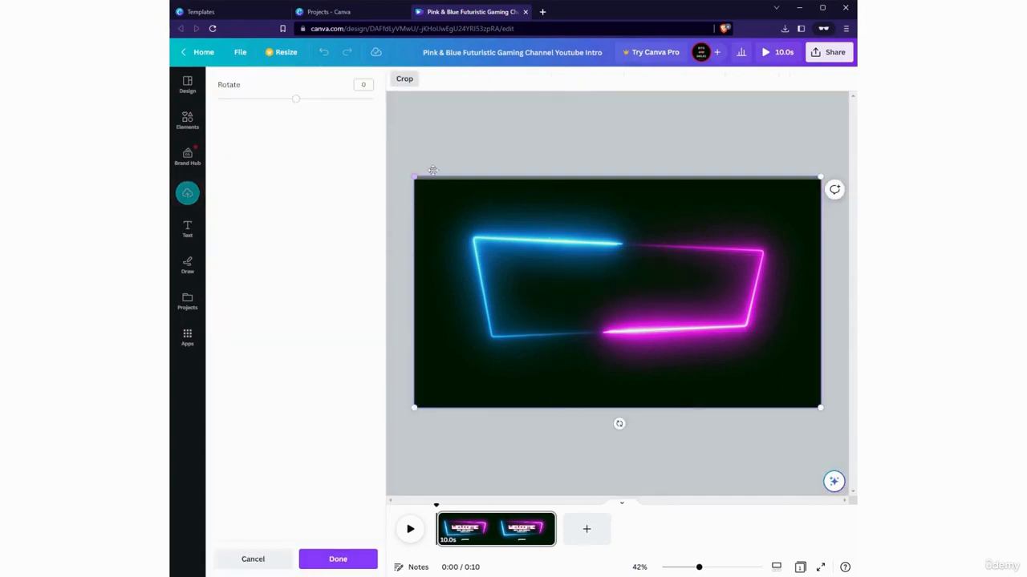
left_click(407, 78)
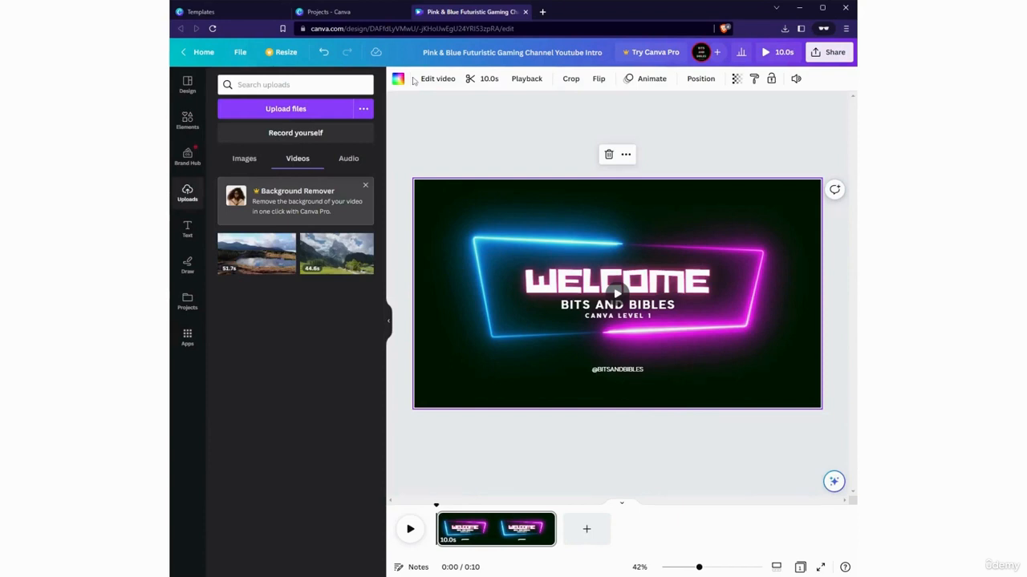
Try flipping the background clip horizontally, preview its playback, and reselect the clip
left_click(598, 78)
left_click(603, 105)
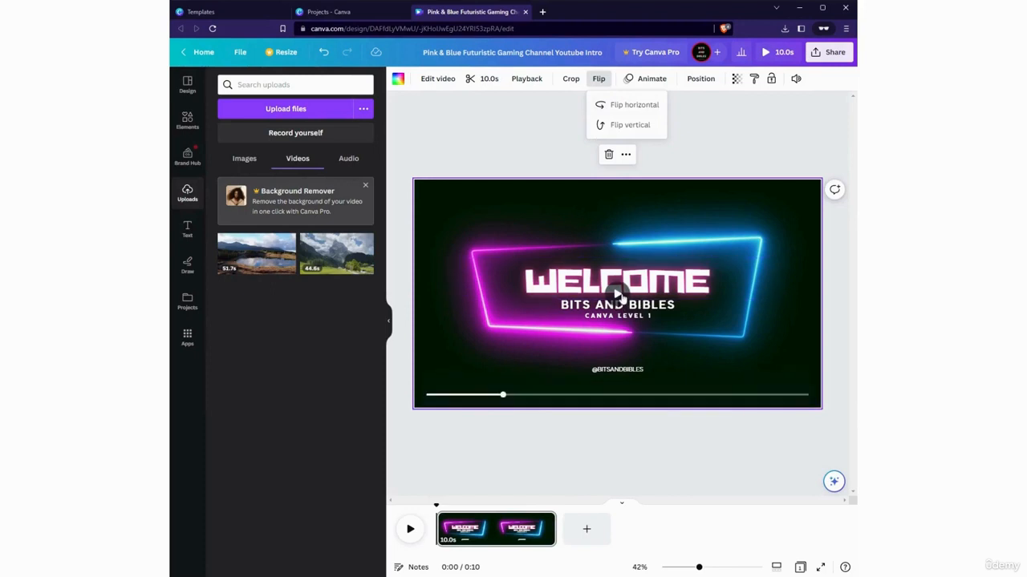
left_click(618, 296)
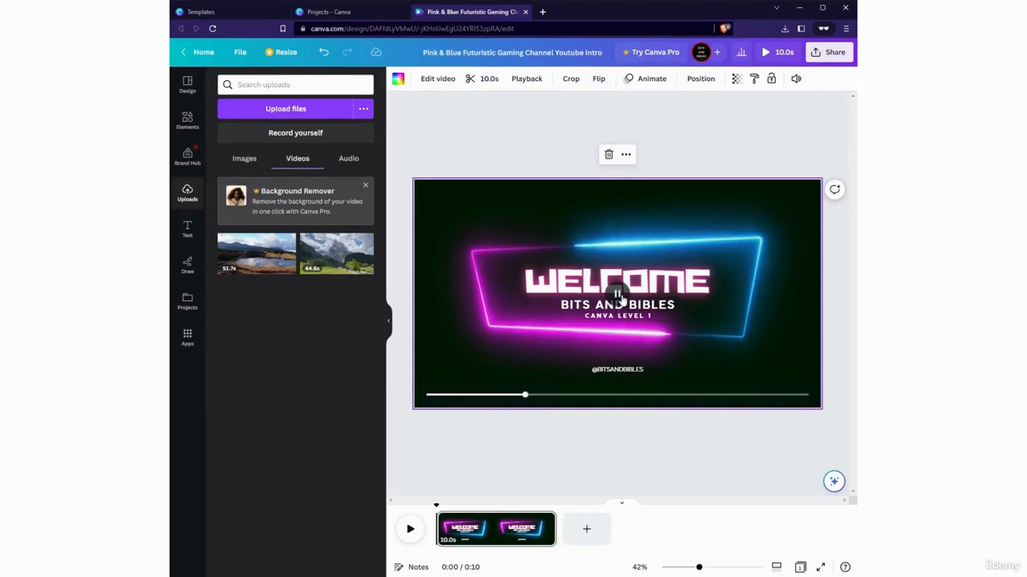
left_click(617, 293)
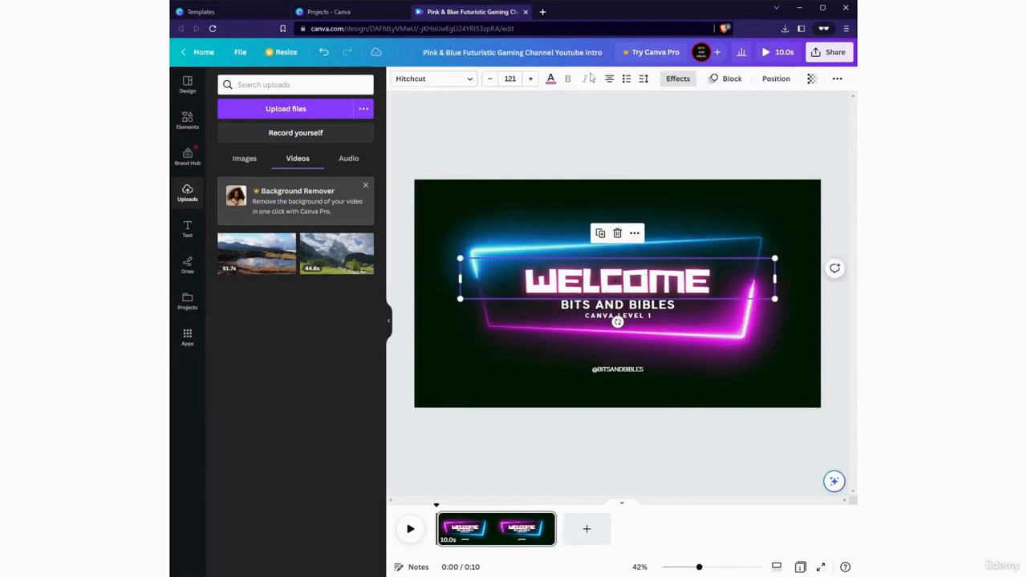
left_click(488, 187)
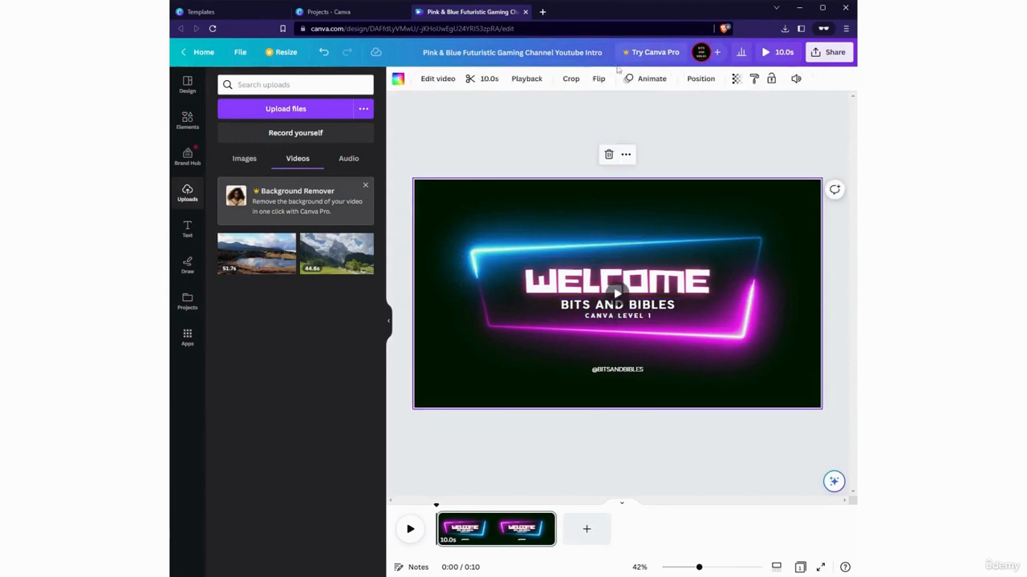
Revert the horizontal flip, preview the background clip flipped vertically, and flip it back to its original orientation
left_click(599, 79)
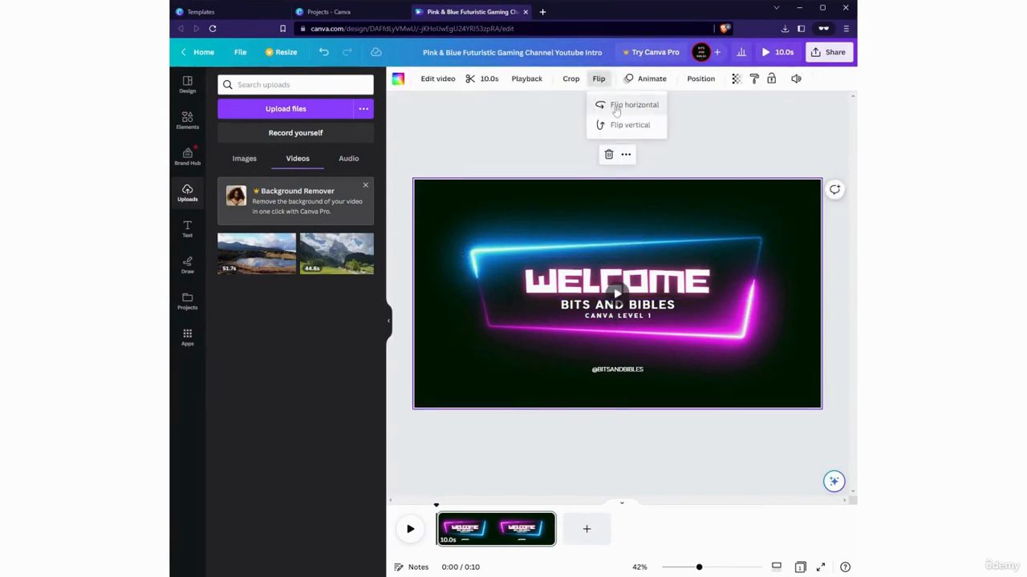
left_click(616, 106)
left_click(609, 128)
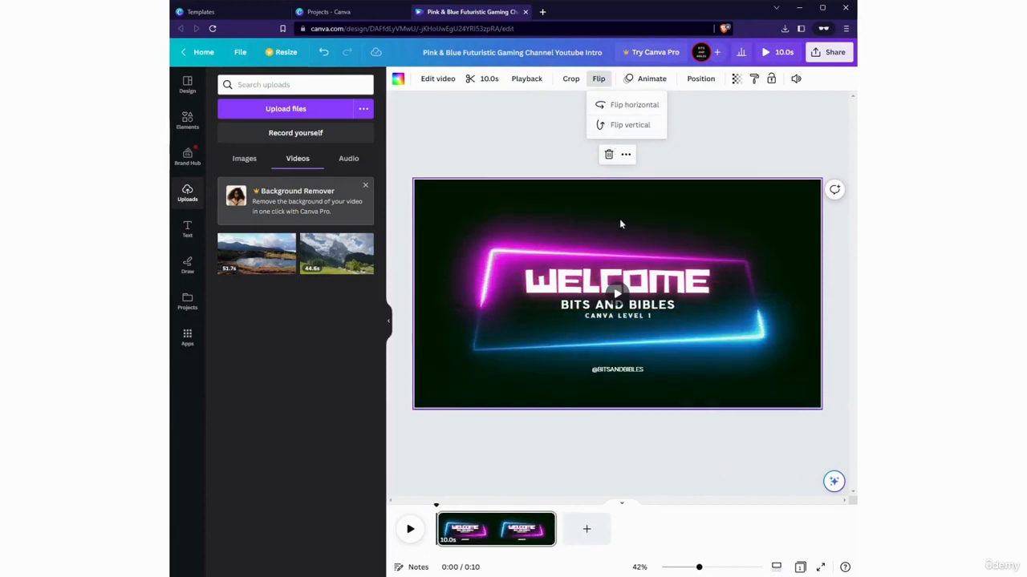
left_click(616, 295)
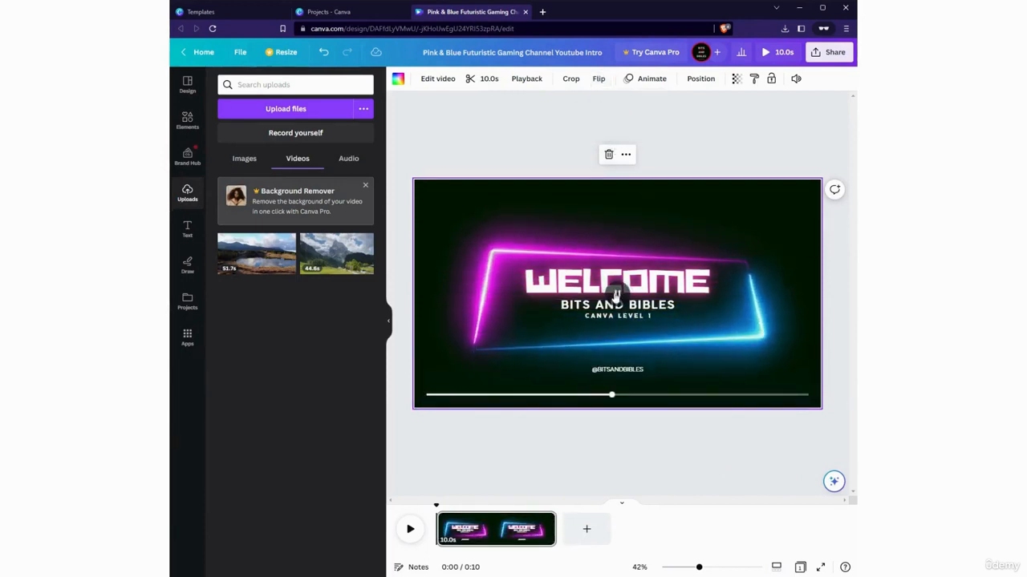
left_click(615, 296)
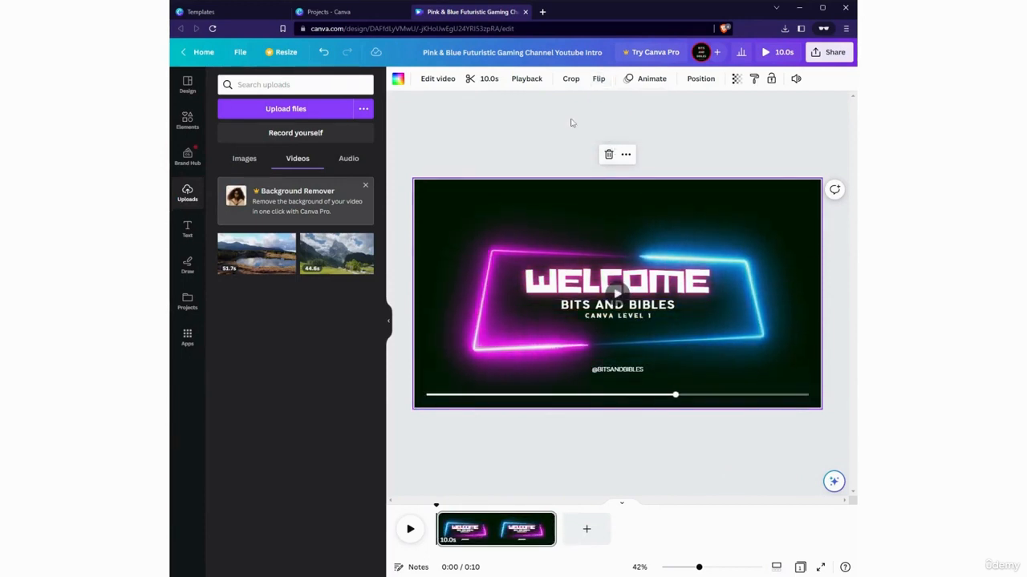
left_click(603, 82)
left_click(616, 127)
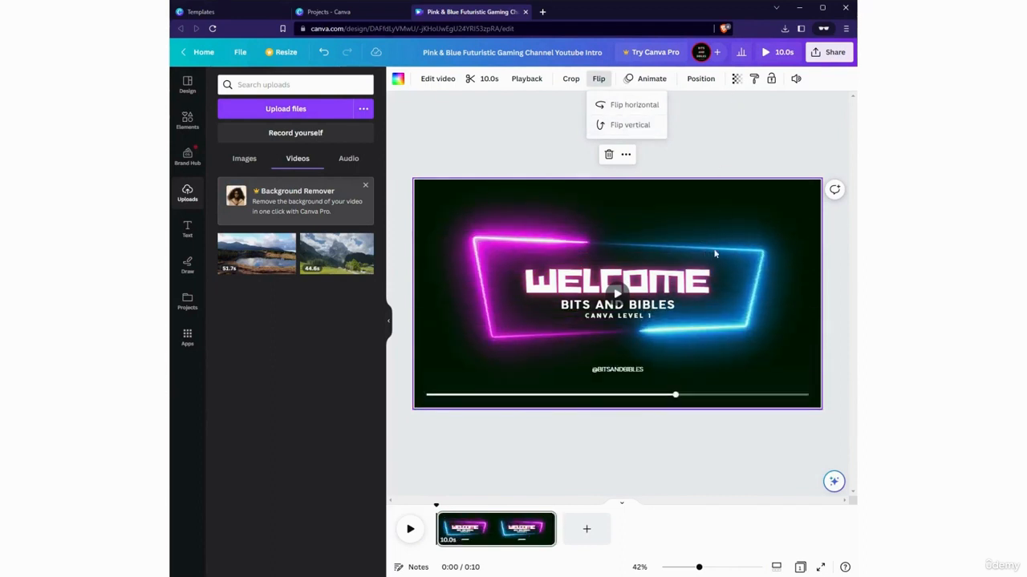
Add a new page after the intro, enlarge the uploaded lake video to cover it, and set it as the page background
left_click(586, 528)
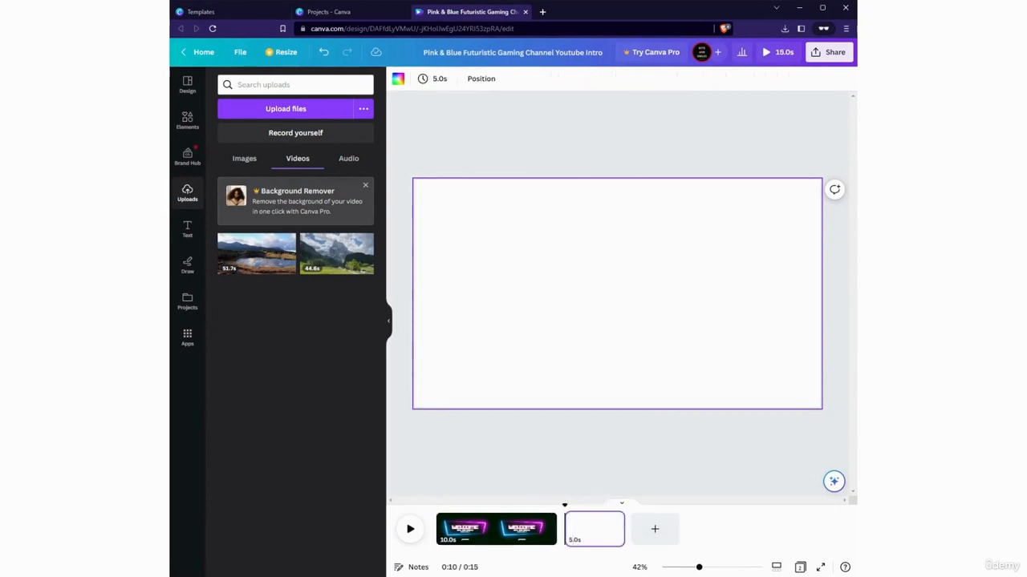
left_click(261, 268)
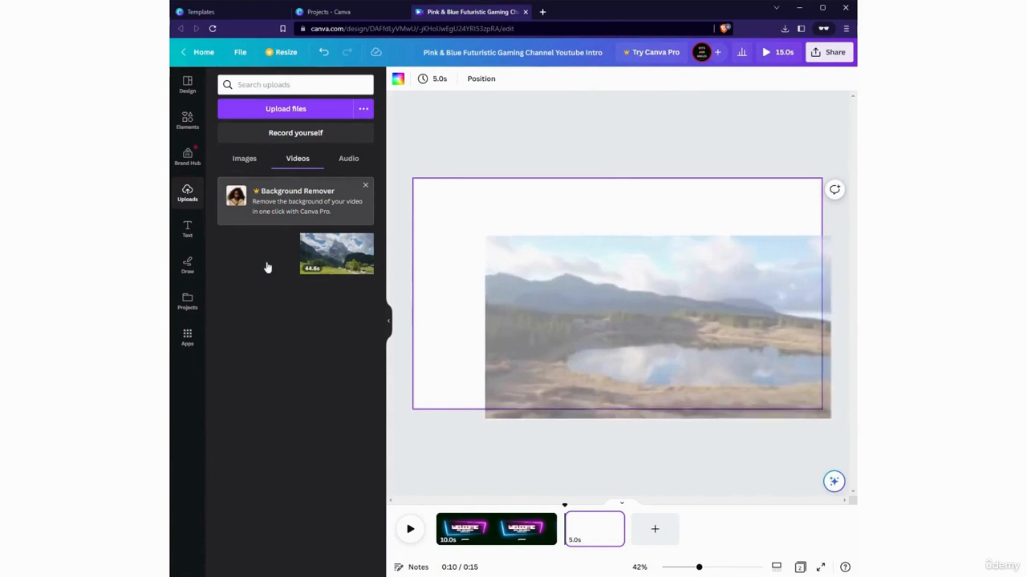
mouse_move(521, 267)
left_mouse_down()
mouse_move(515, 253)
mouse_move(528, 251)
mouse_move(521, 258)
left_mouse_up()
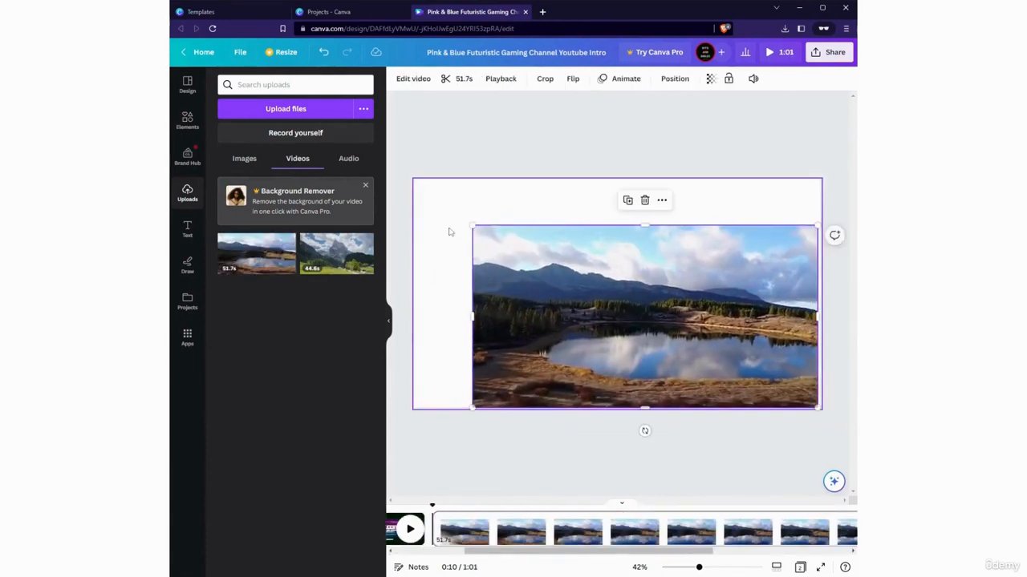
left_click_drag(482, 226, 388, 173)
left_click_drag(505, 253, 527, 250)
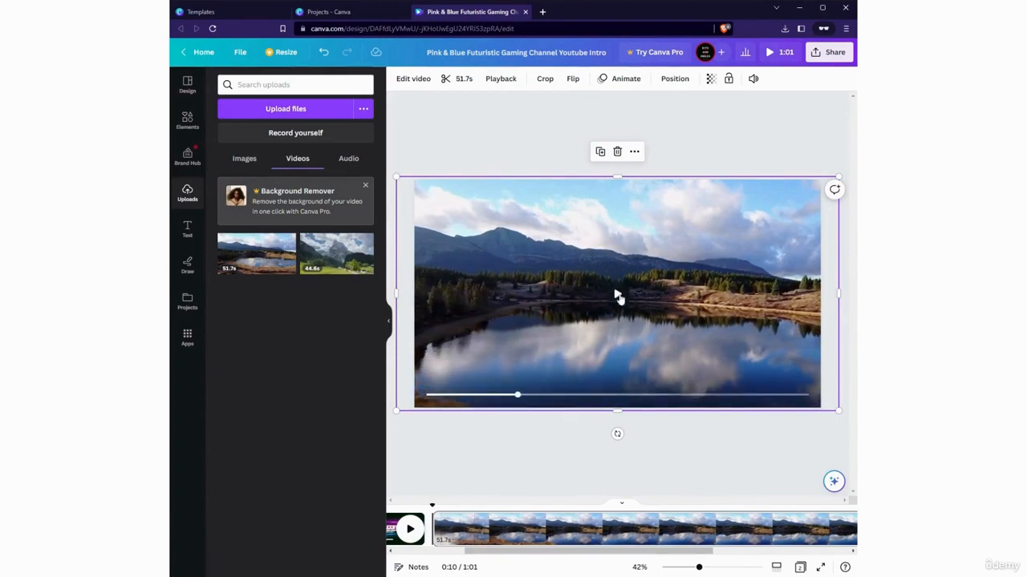
right_click(508, 531)
left_click(492, 489)
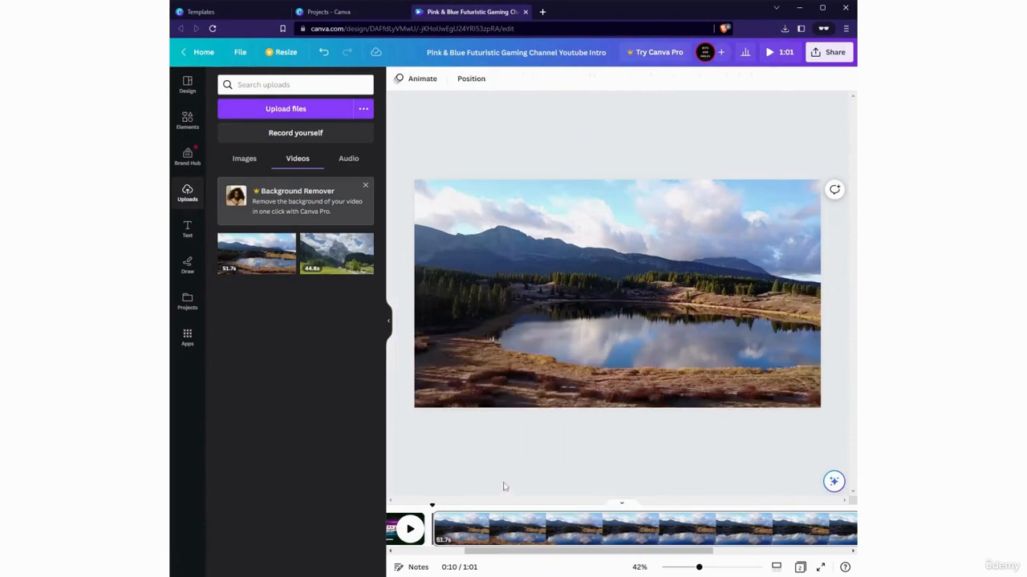
Trim the end of the lake video on the second page to a length of 5.2 seconds
left_click(517, 354)
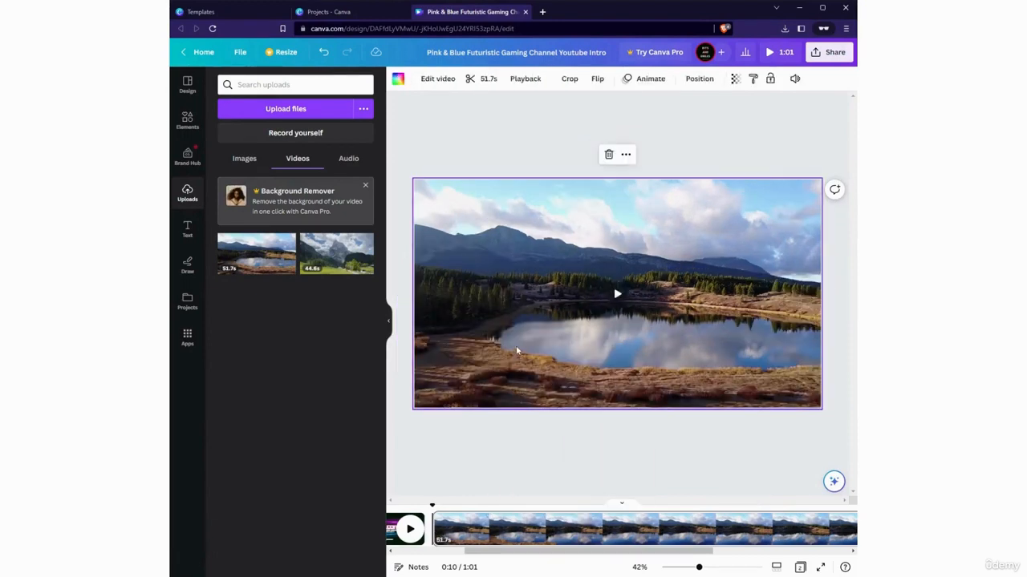
left_click(491, 80)
left_click_drag(810, 79, 481, 106)
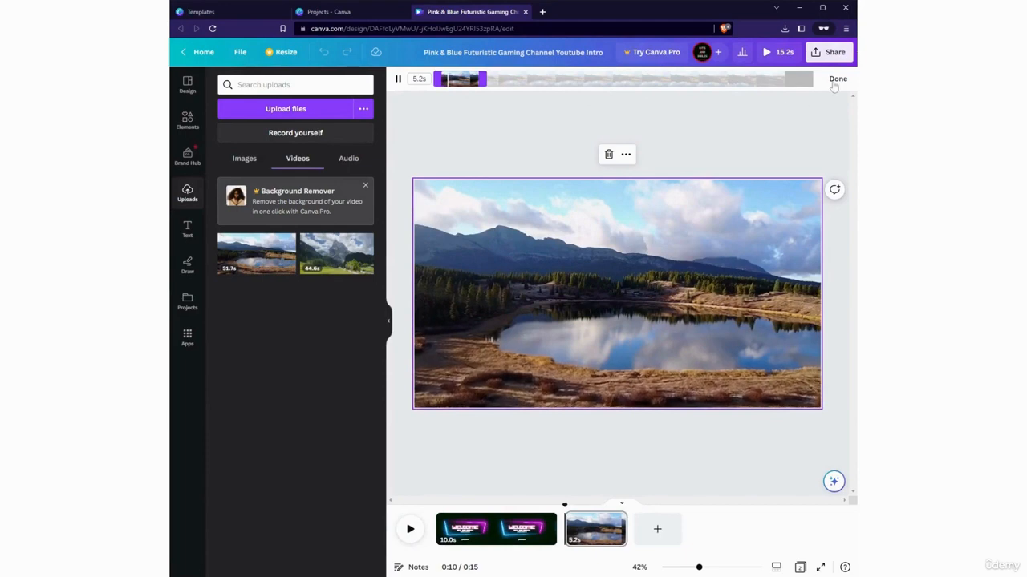
left_click(499, 278)
Add the uploaded mountain valley video as a third page and trim its end to a length of 5.0 seconds
left_click_drag(337, 261, 638, 530)
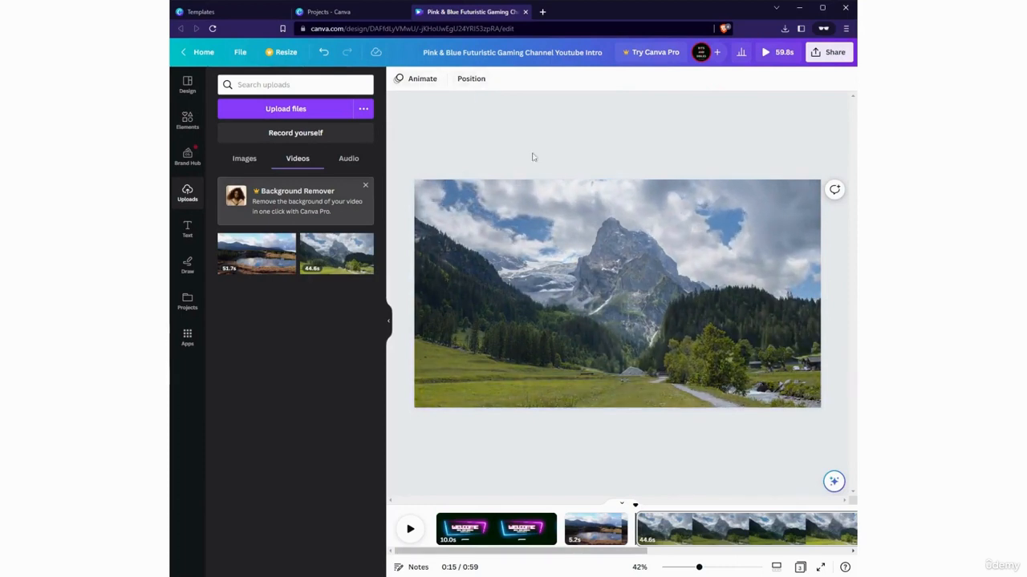
left_click(481, 78)
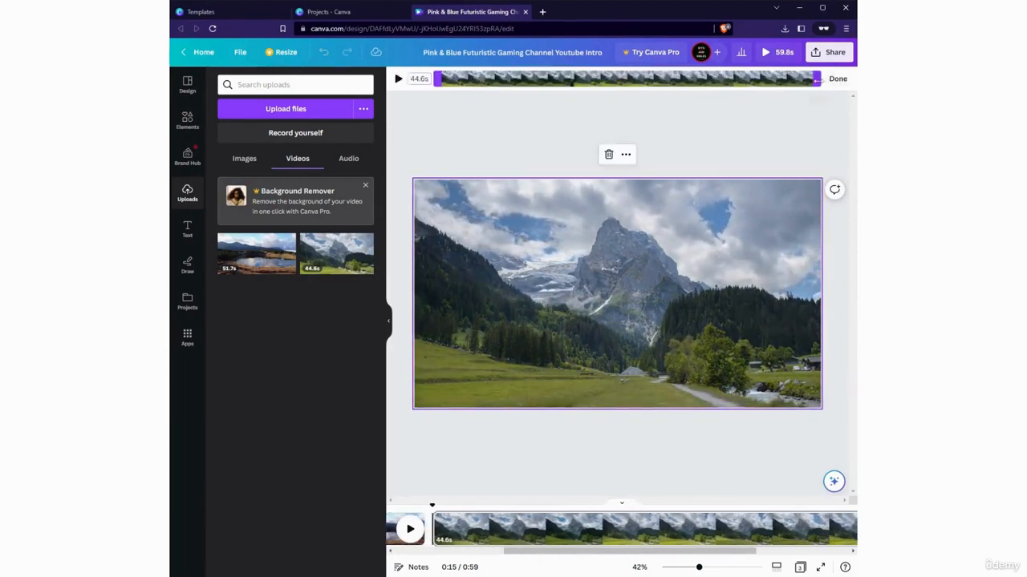
left_click_drag(811, 79, 486, 118)
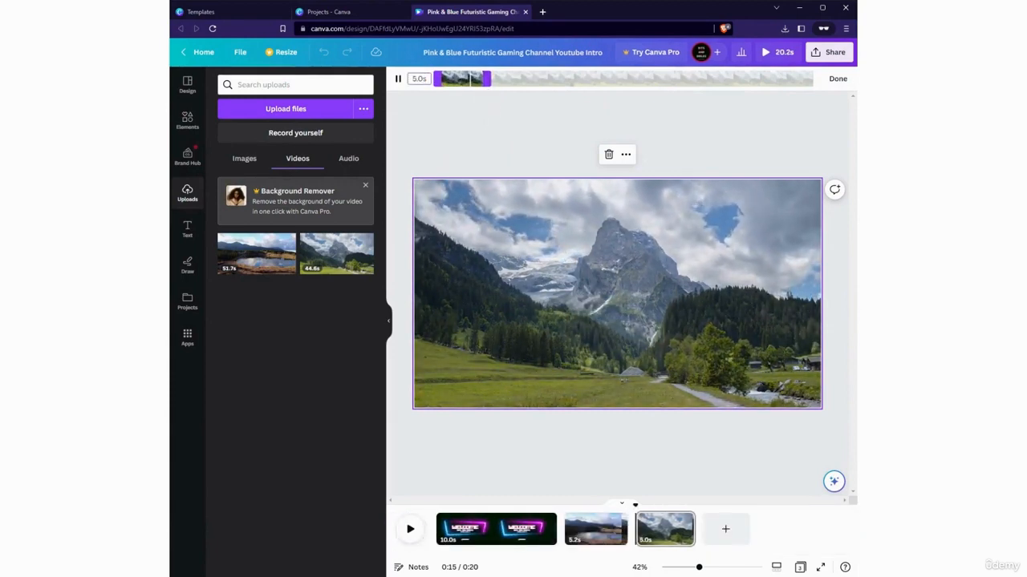
left_click(837, 78)
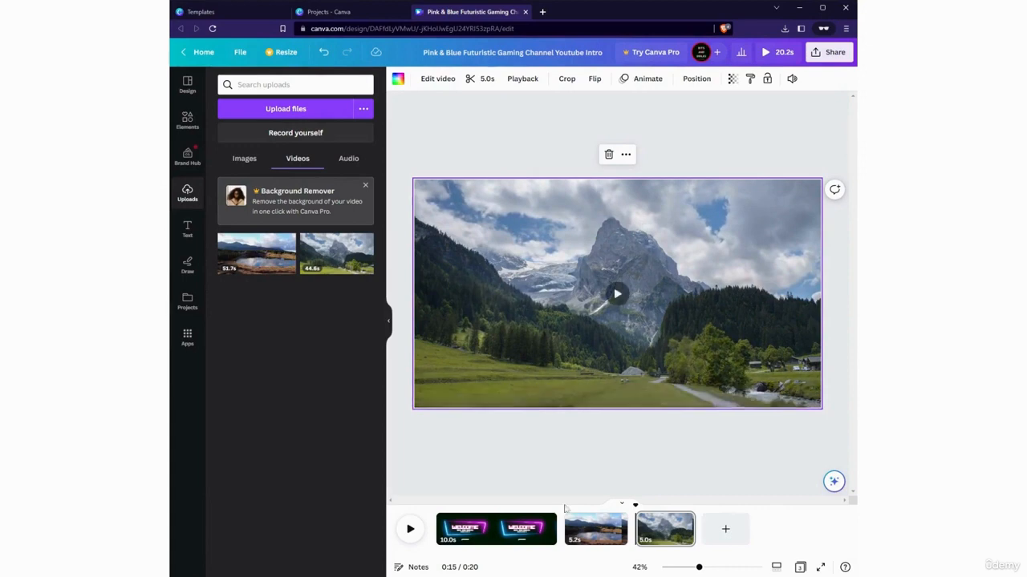
Set the length of the intro page's background clip to 5 seconds
left_click(594, 529)
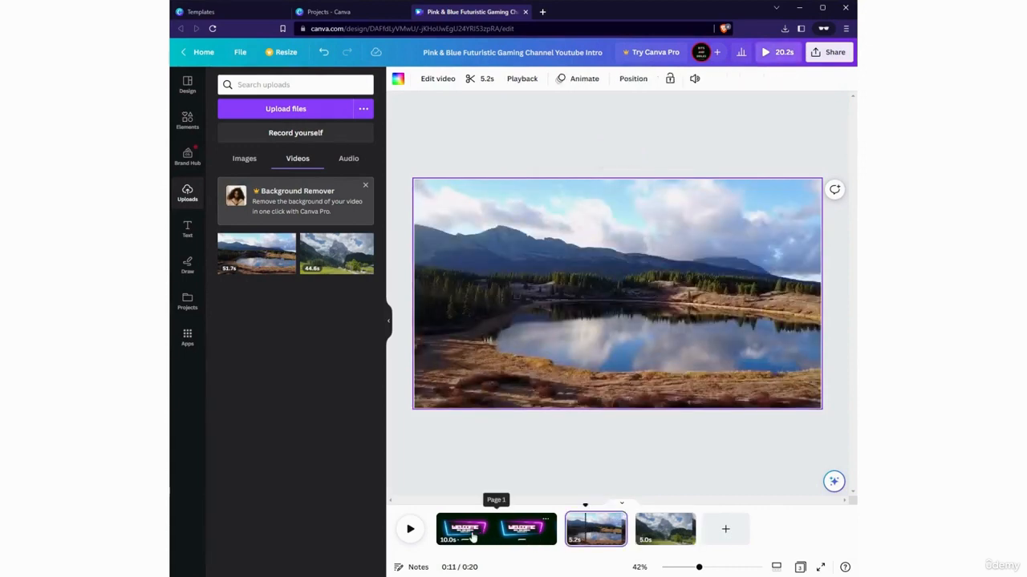
left_click(522, 530)
left_click(481, 79)
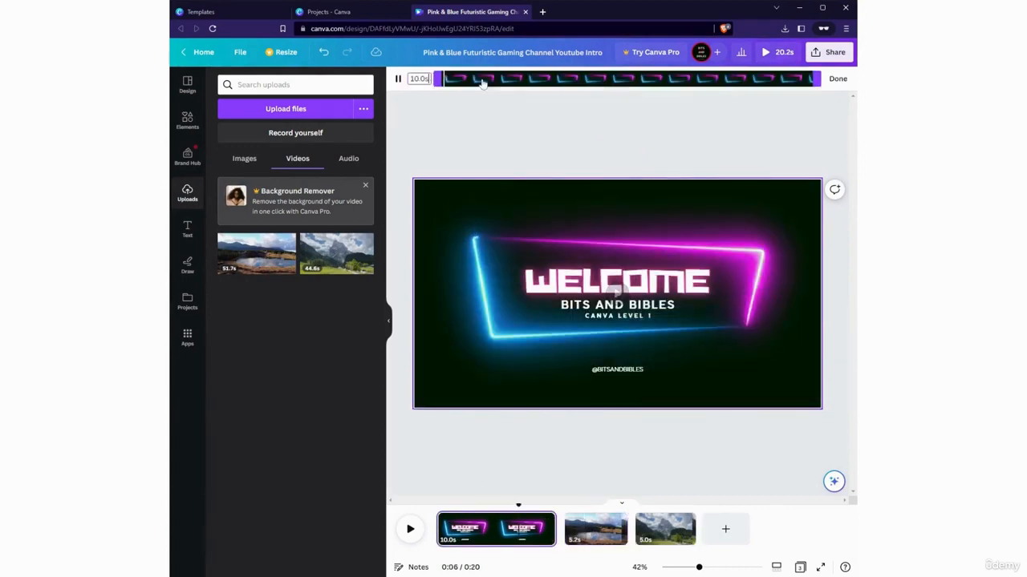
left_click(423, 79)
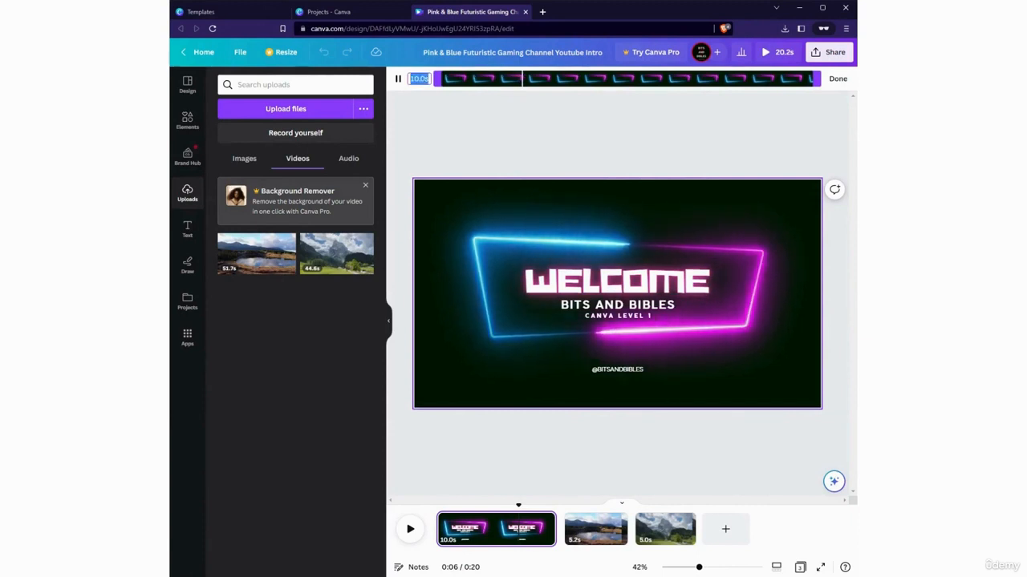
type("5")
key("Return")
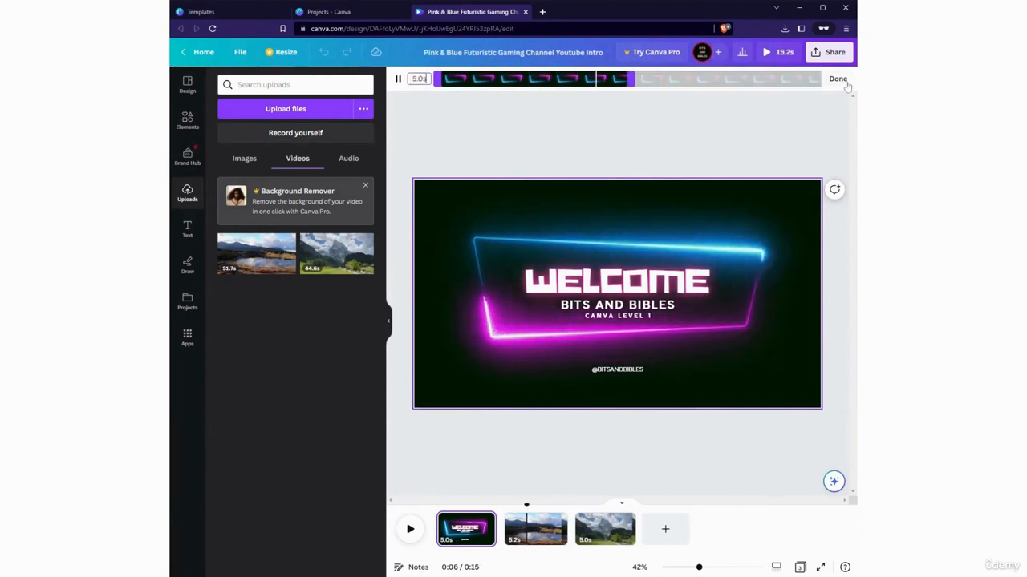
left_click(837, 78)
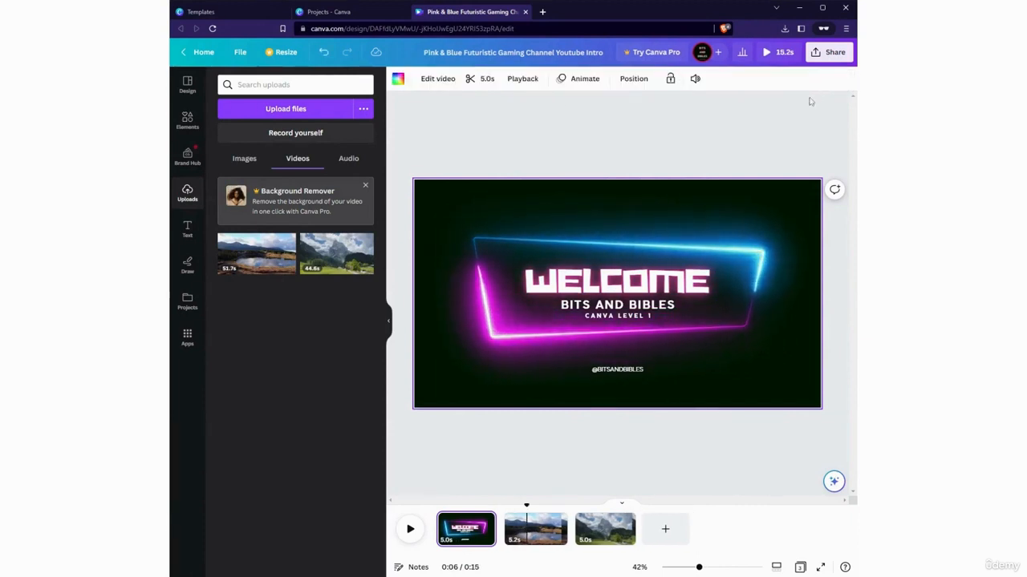
Play the full-screen preview of all three pages and close it
left_click(779, 53)
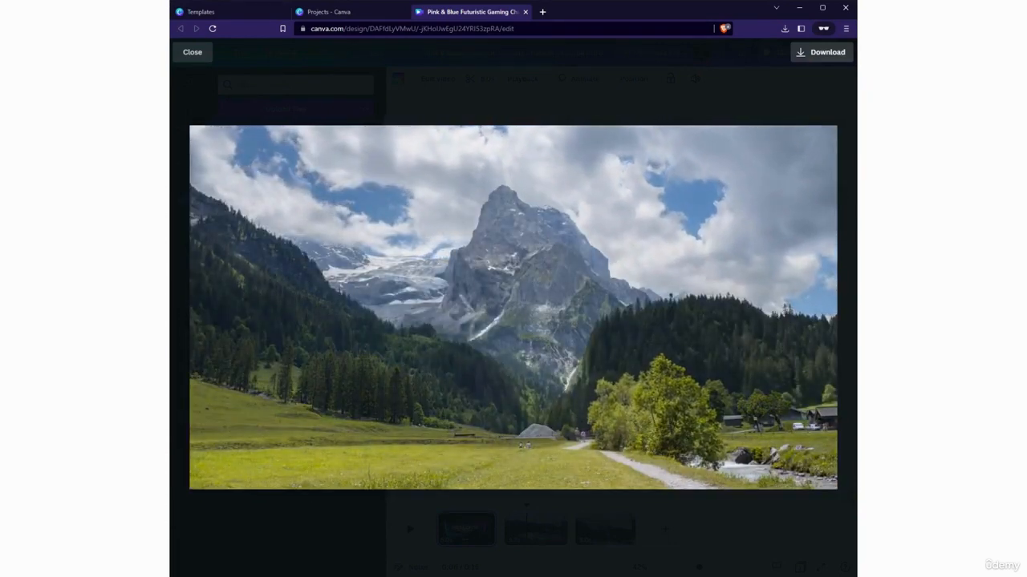
left_click(648, 94)
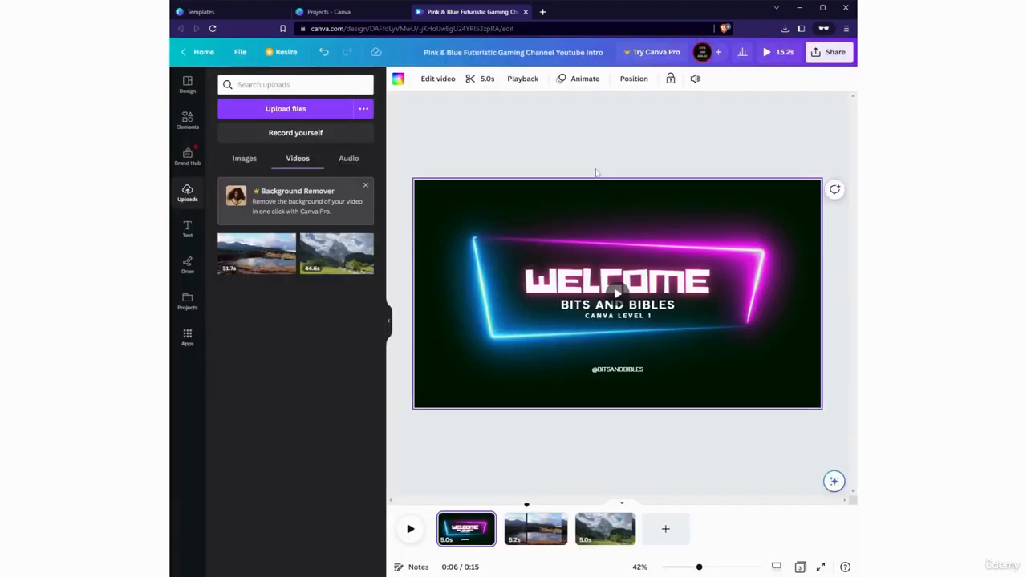
Move the playhead to the start of the lake page and add a heading reading "Mountains"
left_click(529, 526)
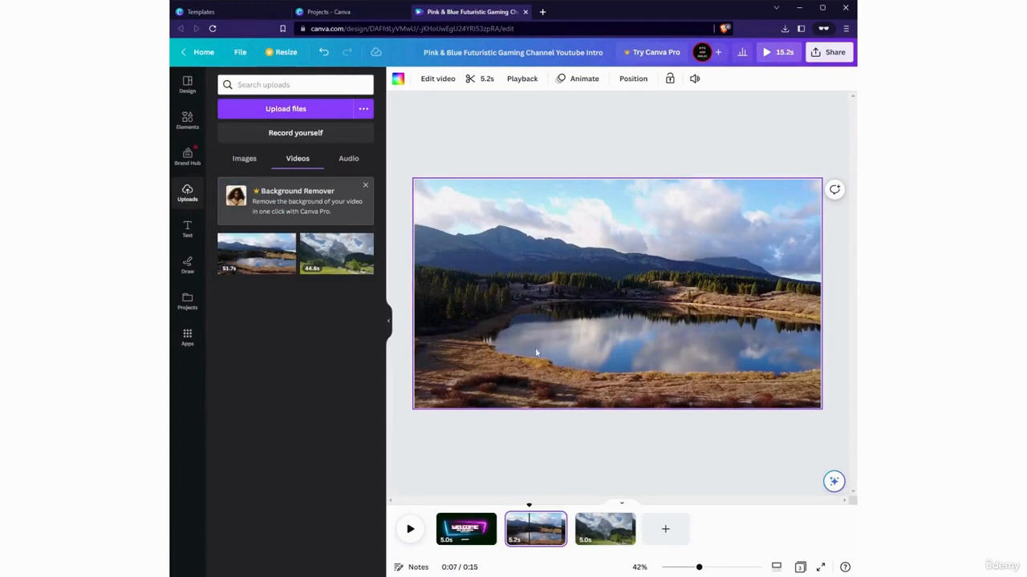
left_click(514, 546)
left_click(514, 546)
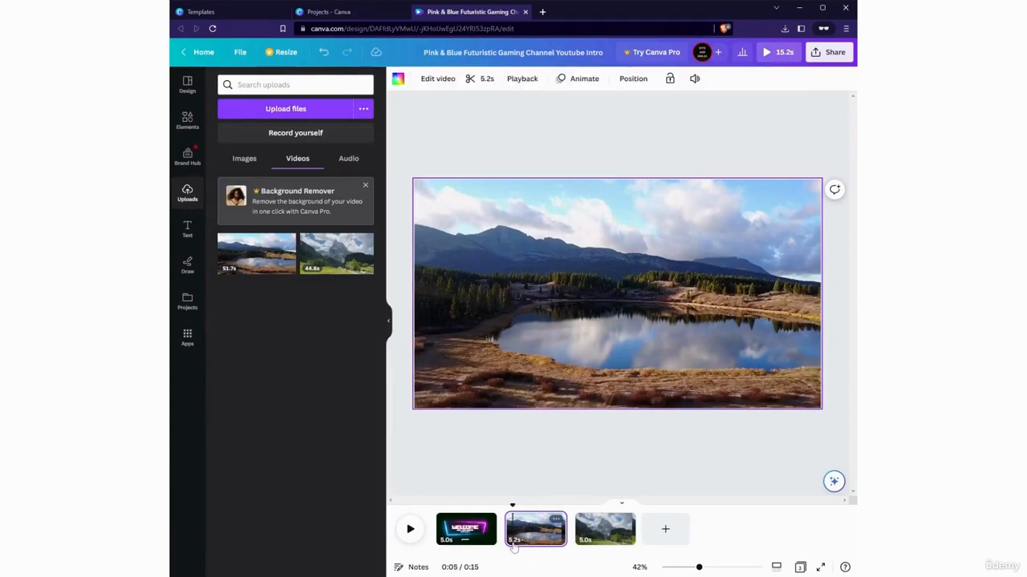
left_click(514, 545)
left_click(514, 543)
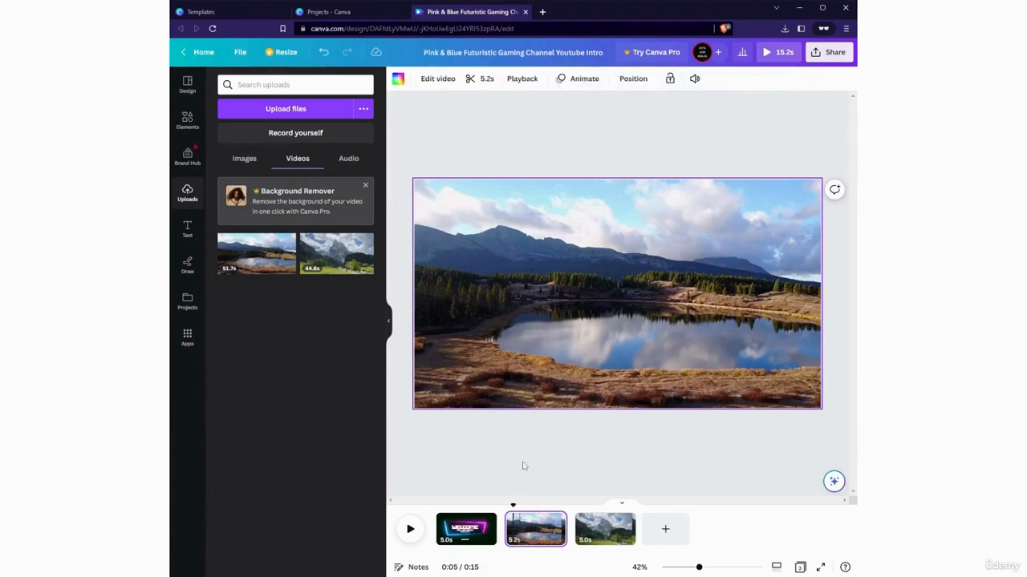
right_click(530, 528)
left_click(516, 544)
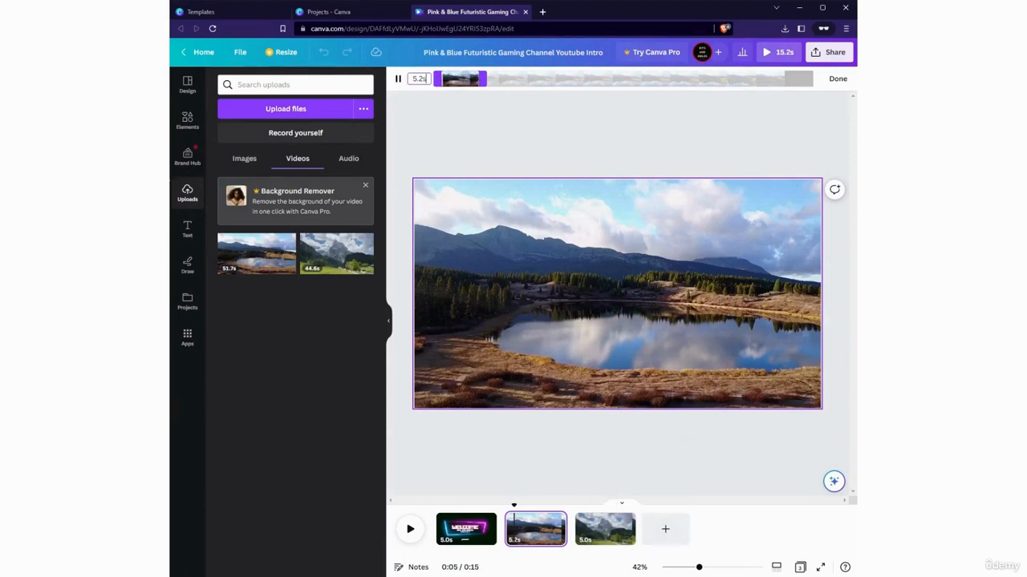
left_click(188, 228)
left_click(259, 202)
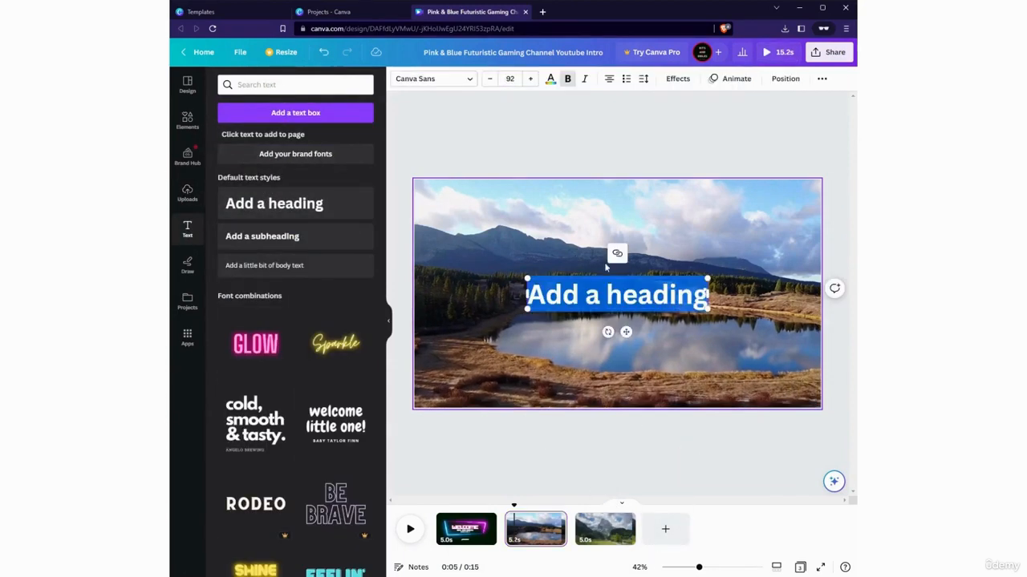
key("ctrl+a")
type("Mountains")
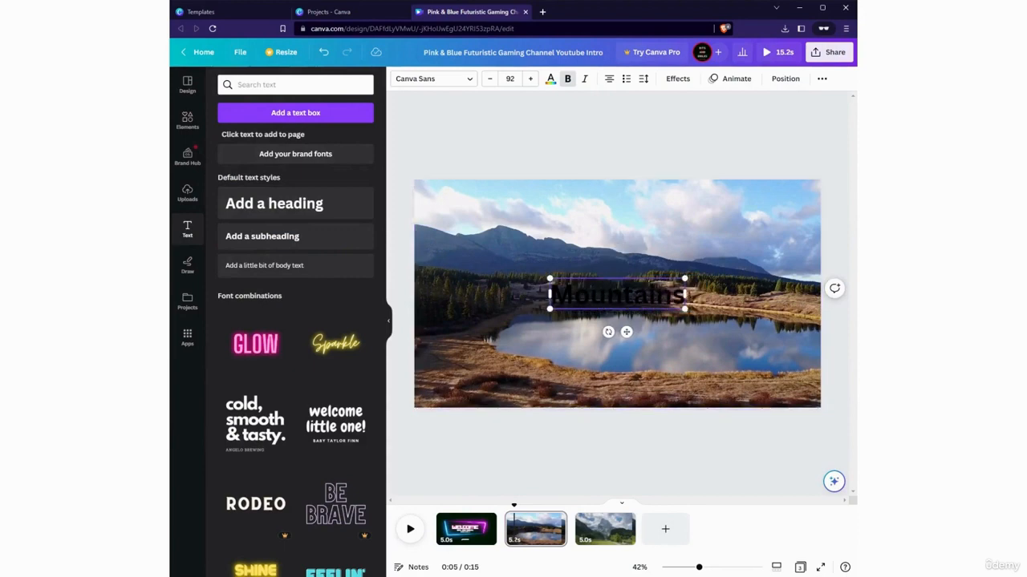
Colour the "Mountains" heading white and enlarge it to font size 205, centred on the lake page
key("ctrl+a")
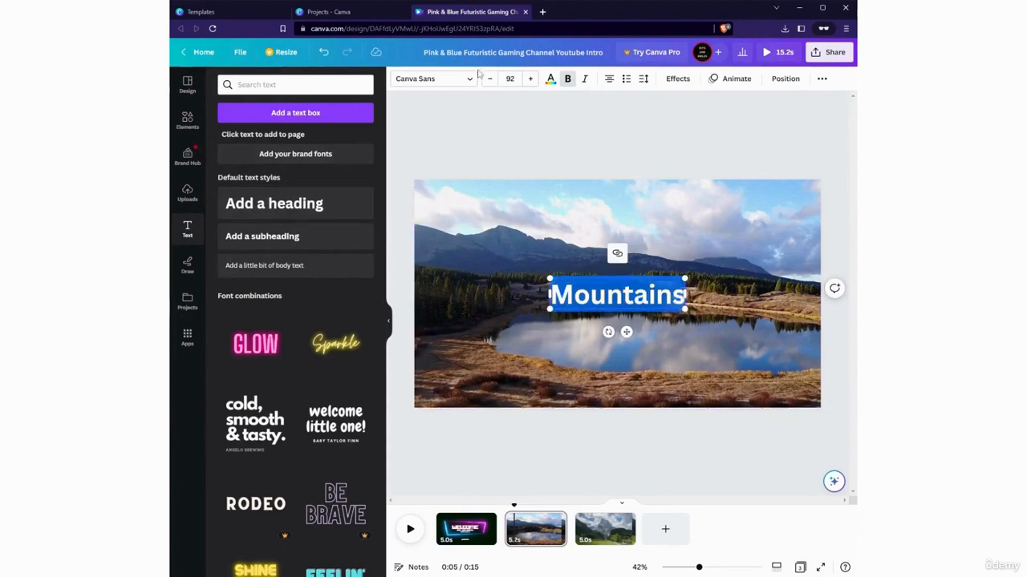
left_click(551, 82)
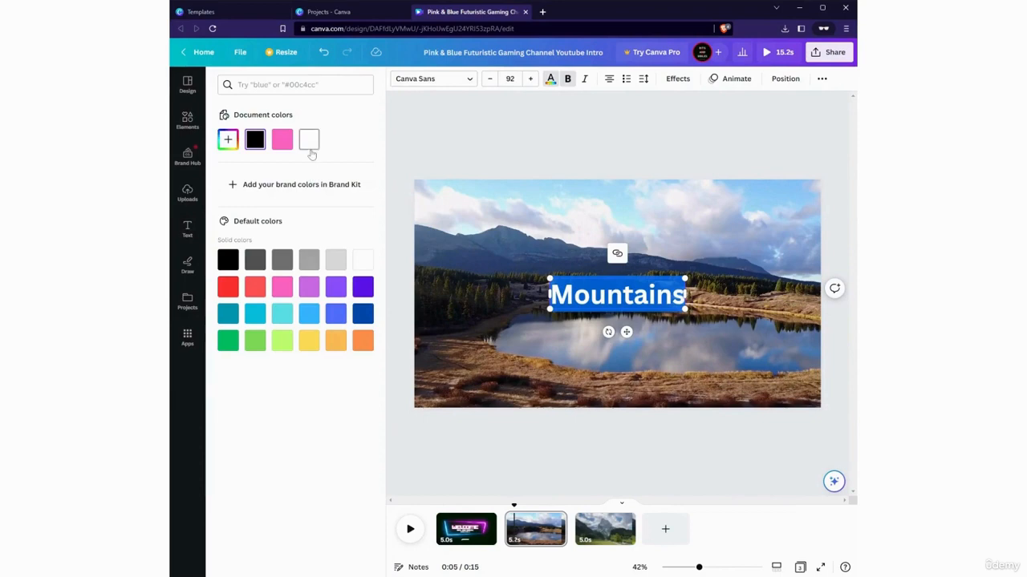
left_click(532, 210)
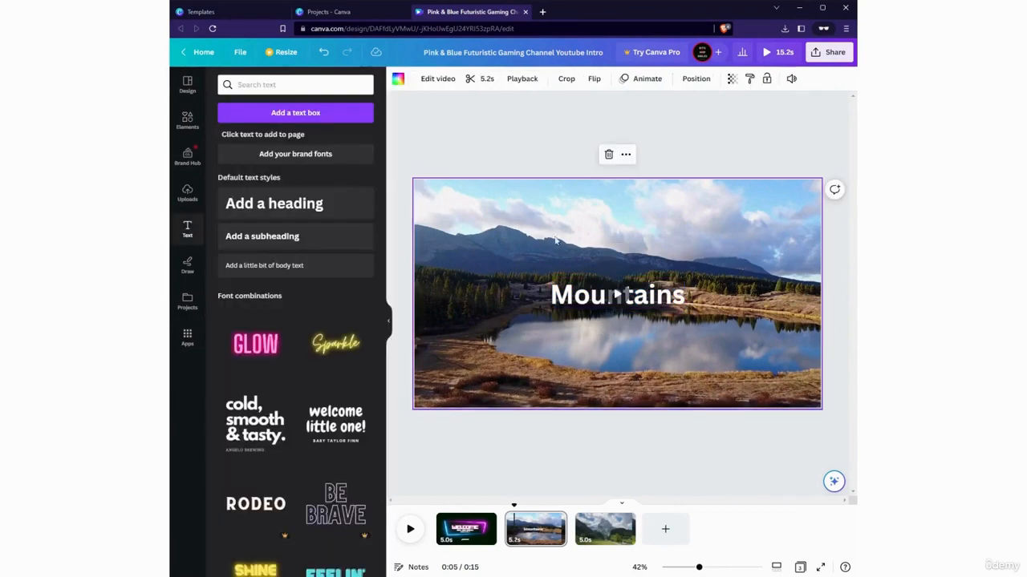
left_click(619, 295)
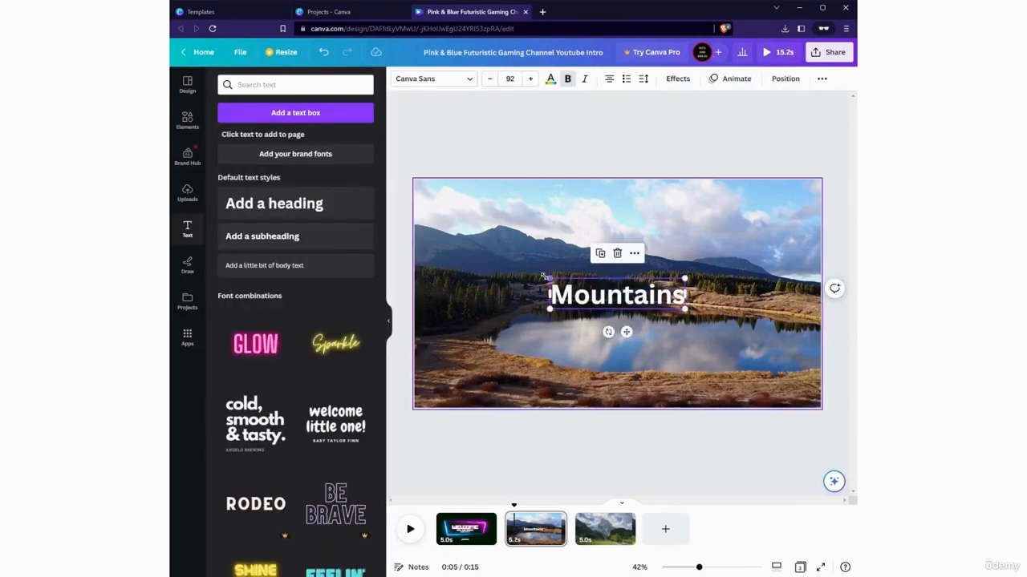
left_click_drag(543, 277, 395, 240)
left_click_drag(487, 290, 566, 306)
Apply the Roll text animation to the "Mountains" heading
left_click(715, 76)
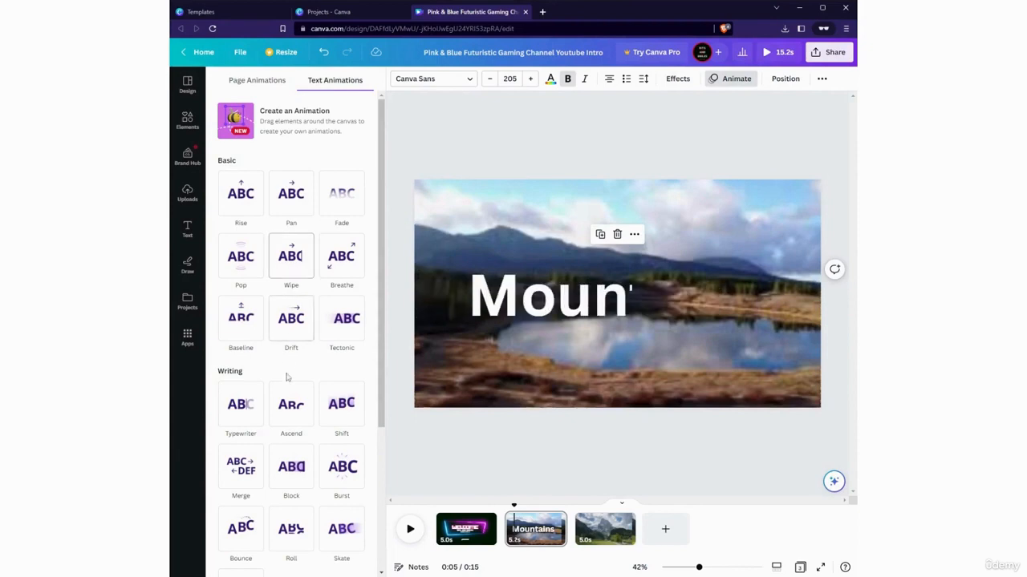
scroll(295, 434, "down", 1)
scroll(293, 417, "down", 2)
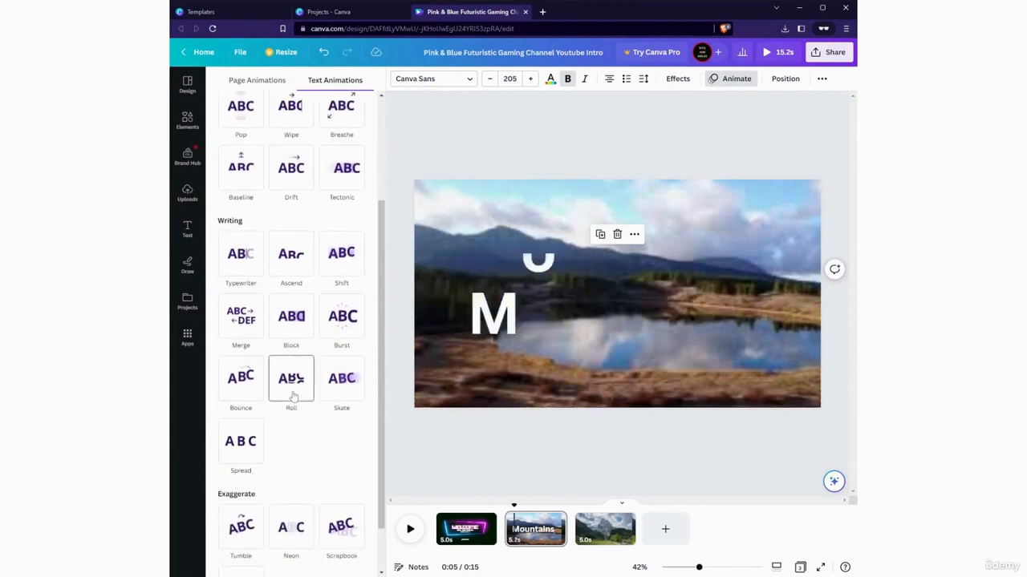
left_click(292, 395)
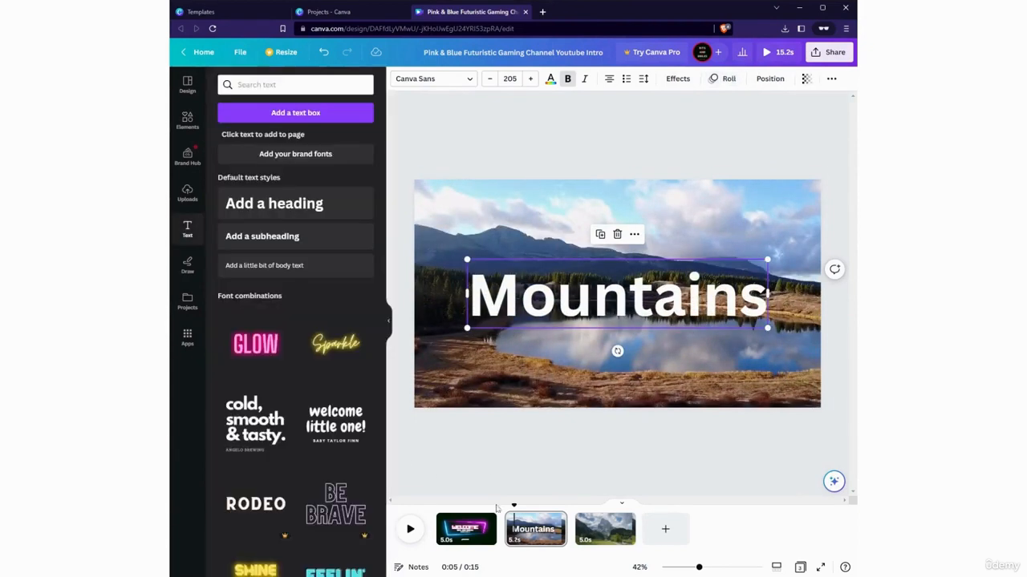
Preview the video from the intro page through the animated "Mountains" heading and close the preview
left_click(482, 532)
left_click(783, 53)
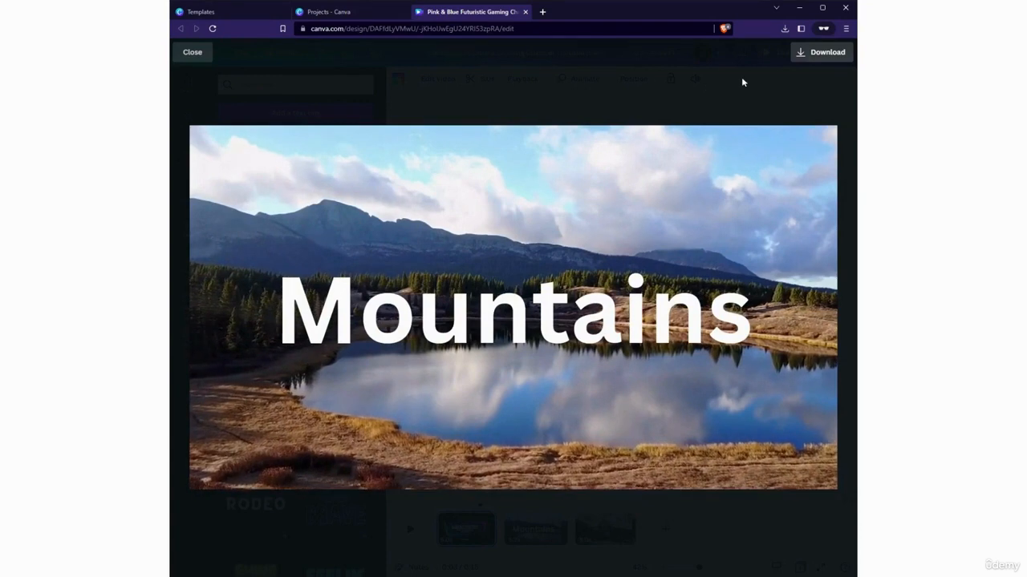
key("Escape")
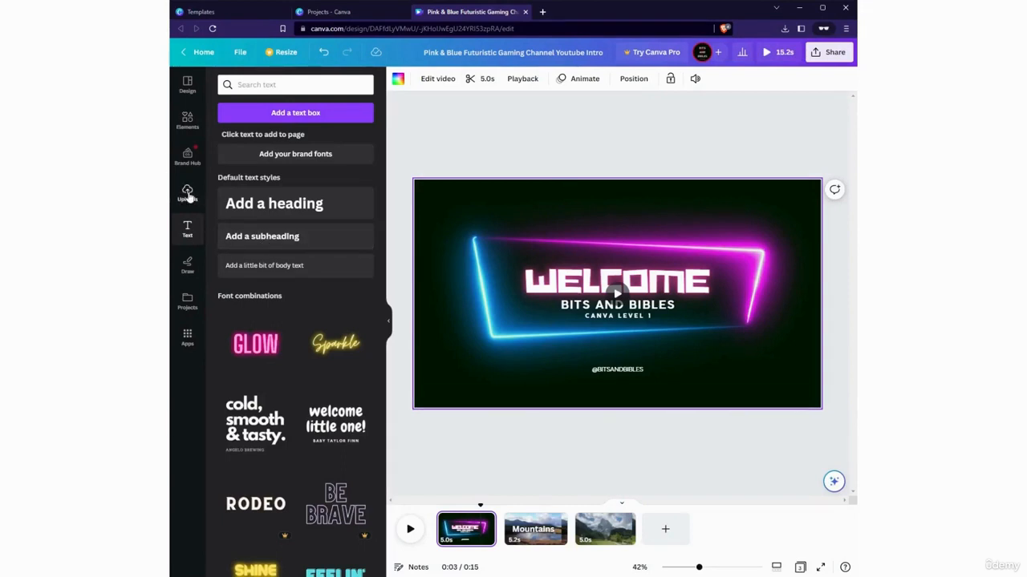
Search the elements library for "tech" and limit the results to audio
left_click(189, 337)
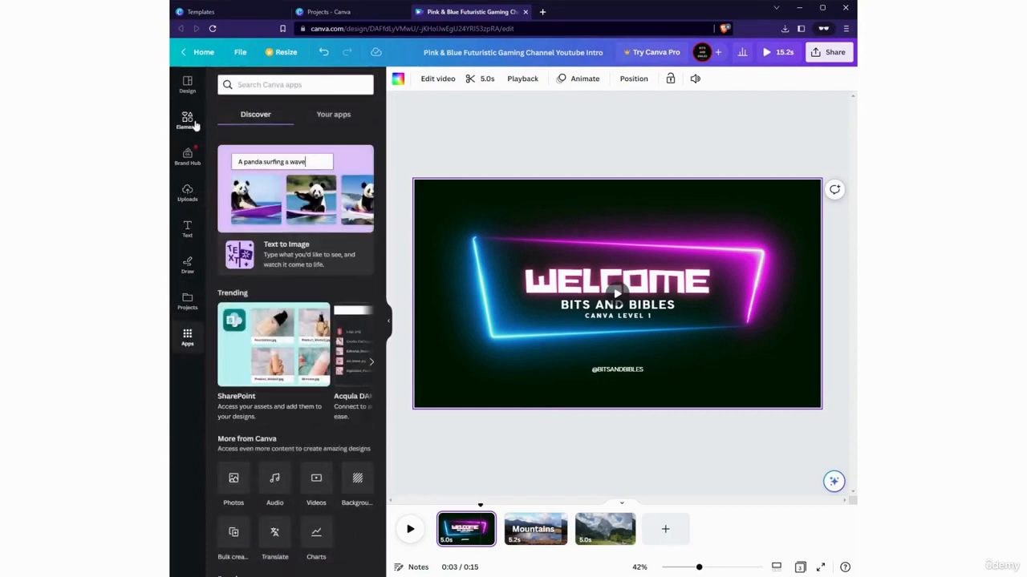
left_click(189, 120)
left_click(305, 84)
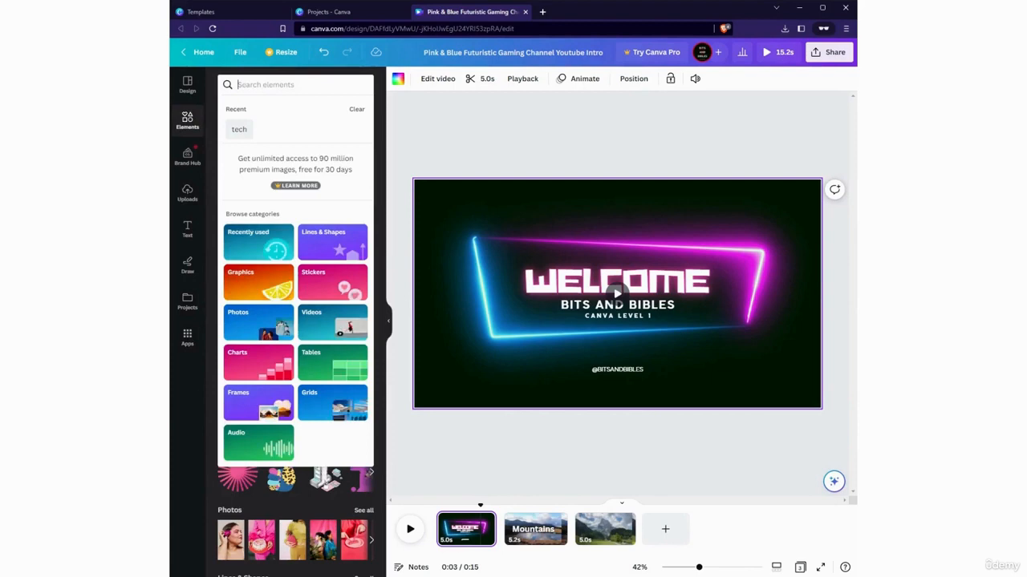
type("tech")
key("Return")
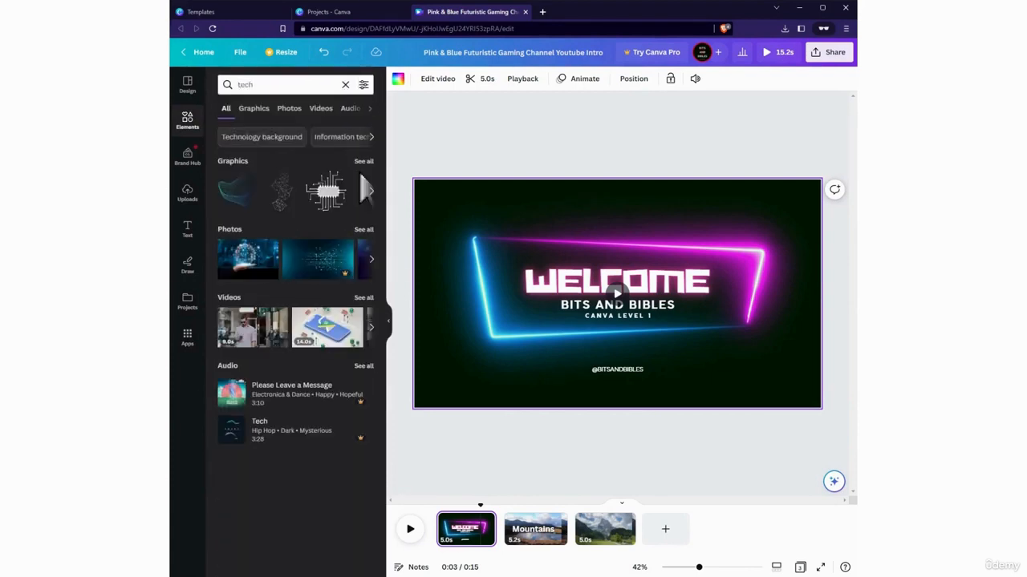
left_click(353, 109)
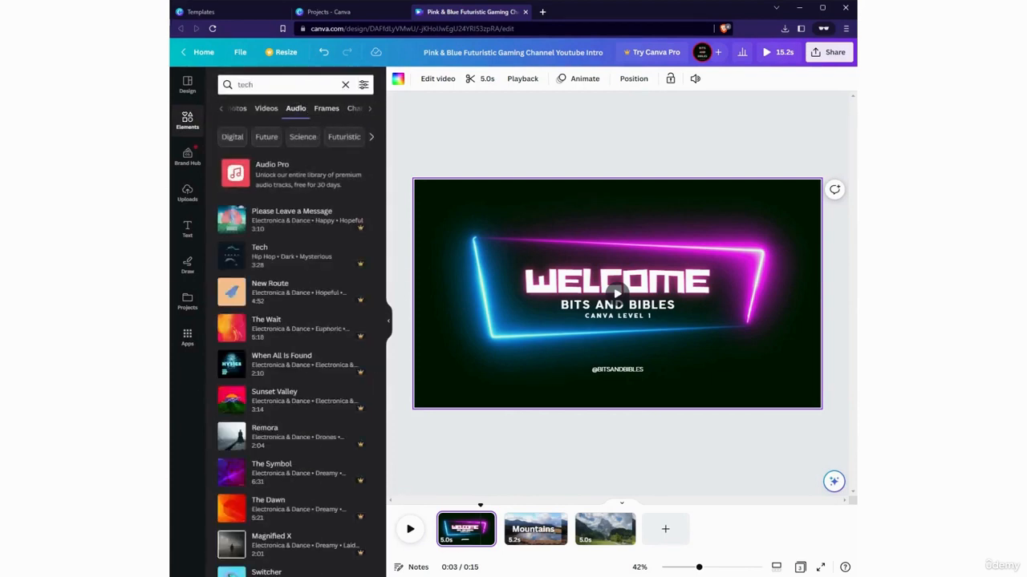
Search the audio tracks for "peaceful" and add "Lovely Piano Song" to the timeline
left_click(281, 84)
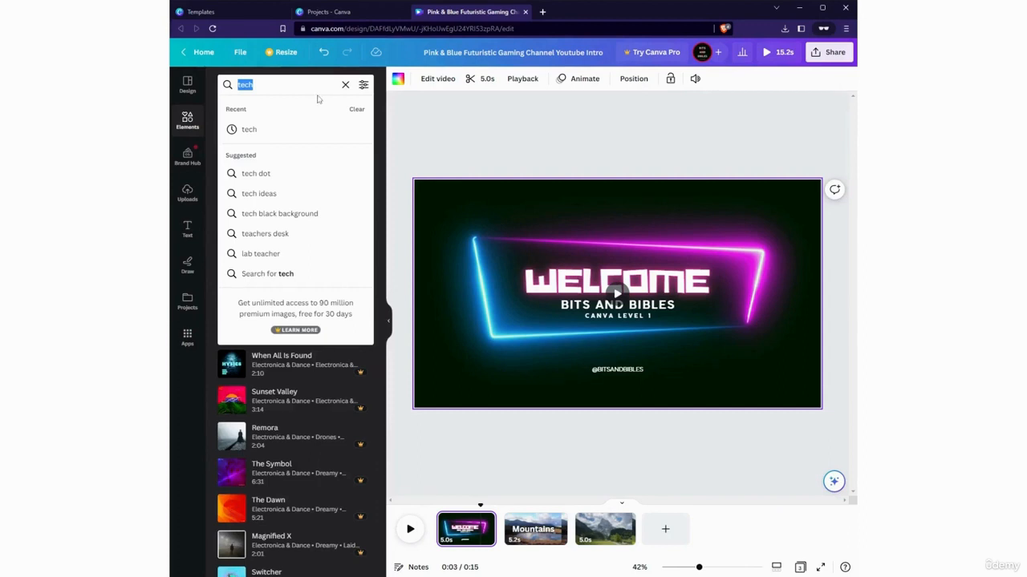
type("peaceful")
key("Return")
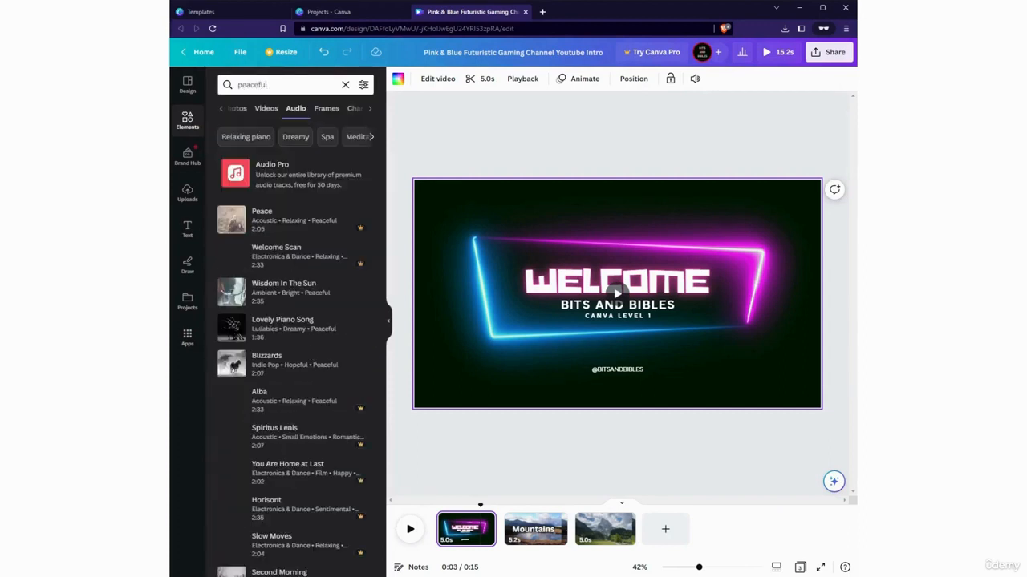
left_click(279, 335)
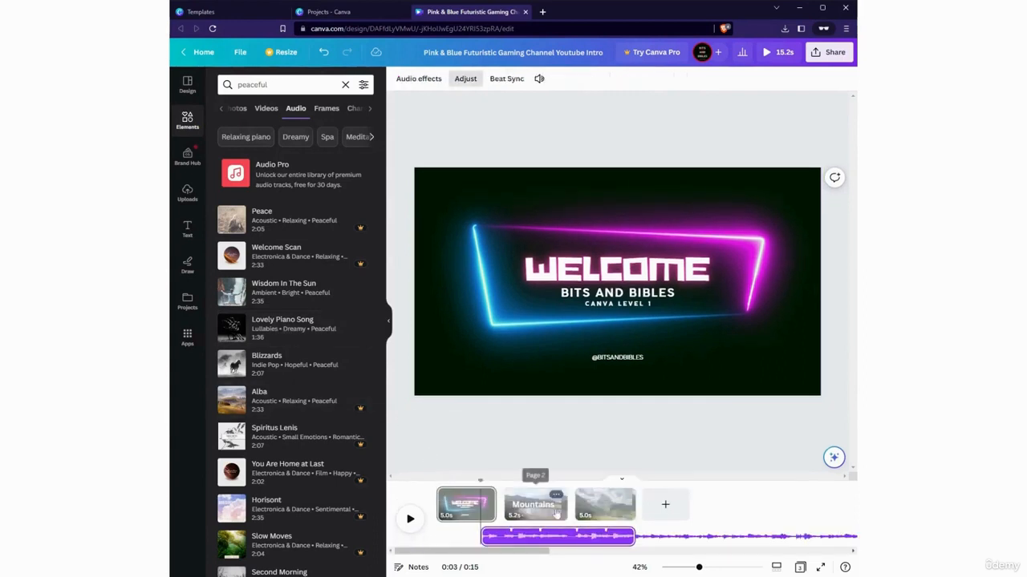
left_click(527, 540)
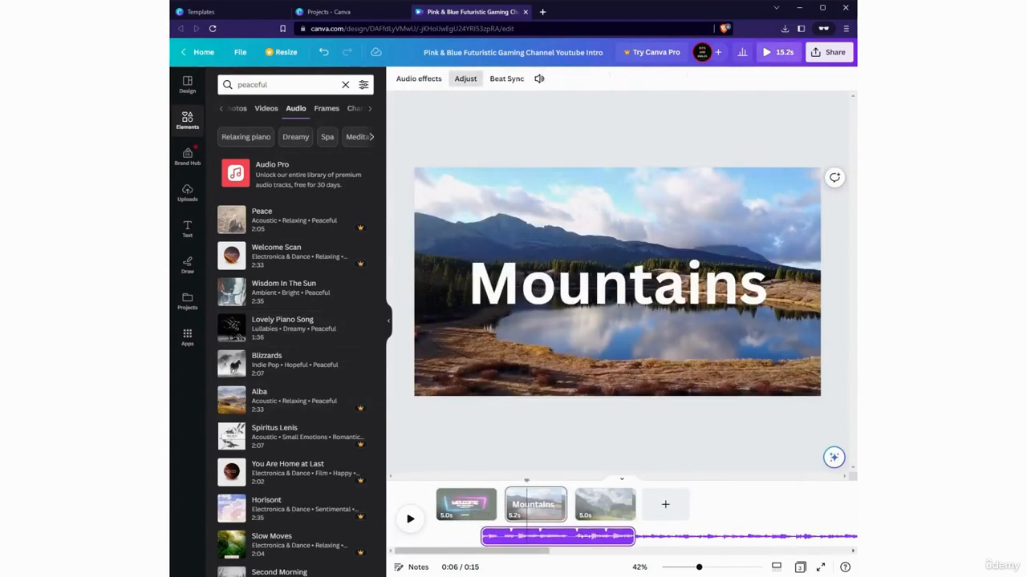
left_click(556, 537)
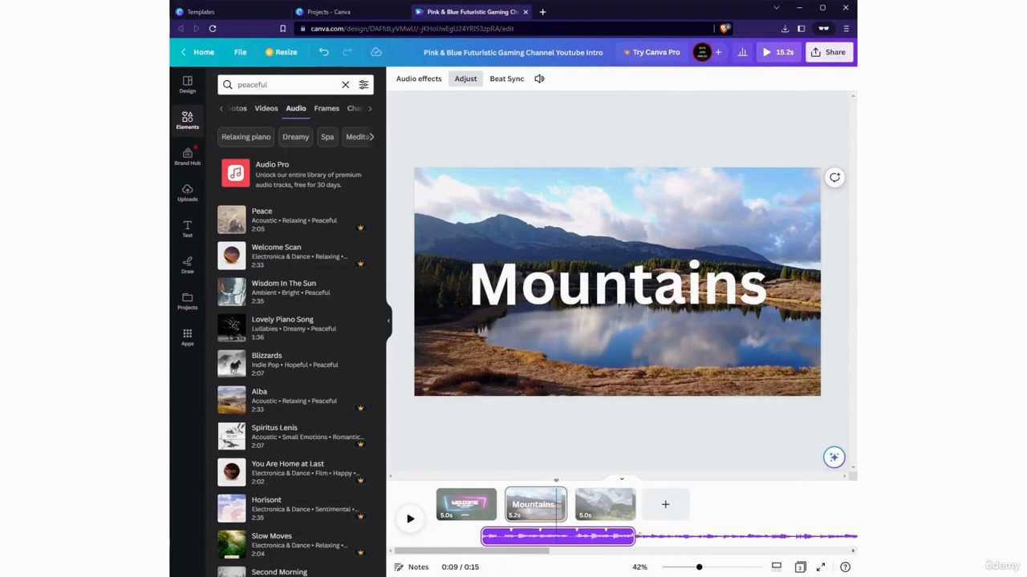
Trim and reposition the piano music clip on the timeline so it runs from the "Mountains" page to near the end of the third page
left_click(481, 537)
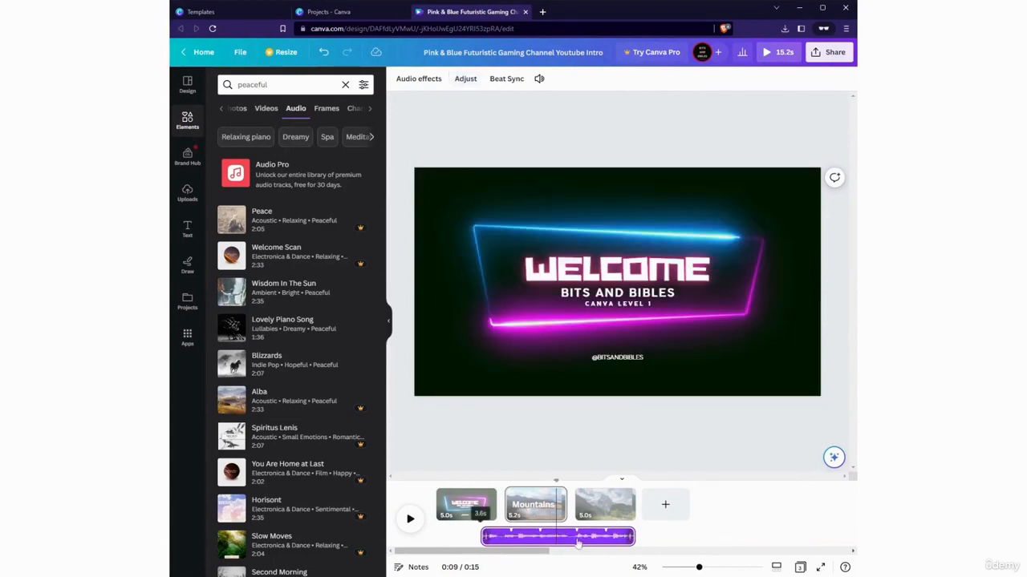
left_click_drag(451, 538, 509, 536)
left_click_drag(587, 539, 660, 539)
double_click(582, 544)
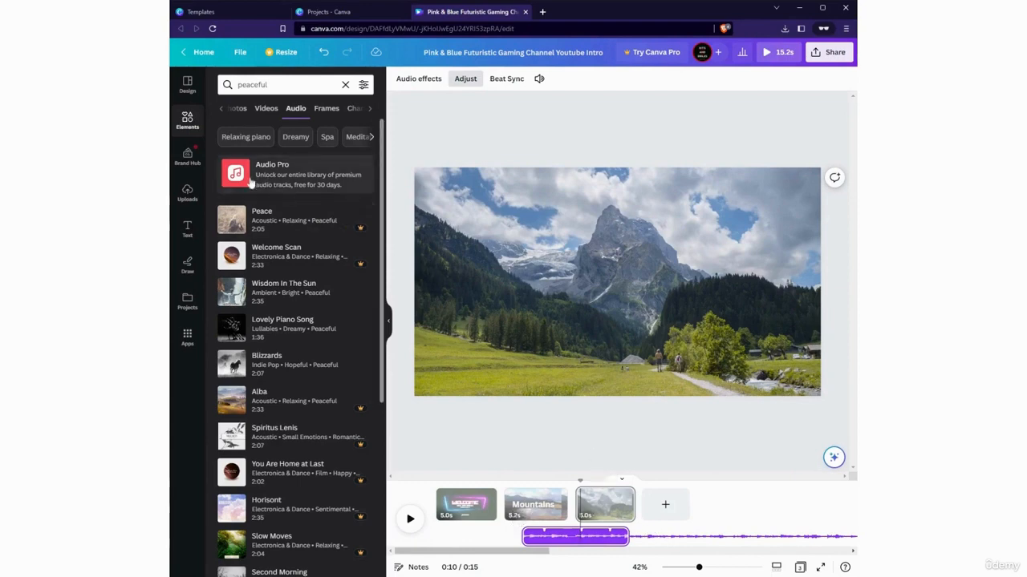
Place the uploaded QR code image in the upper-right corner of the third page's mountain clip and preview the whole video
left_click(187, 193)
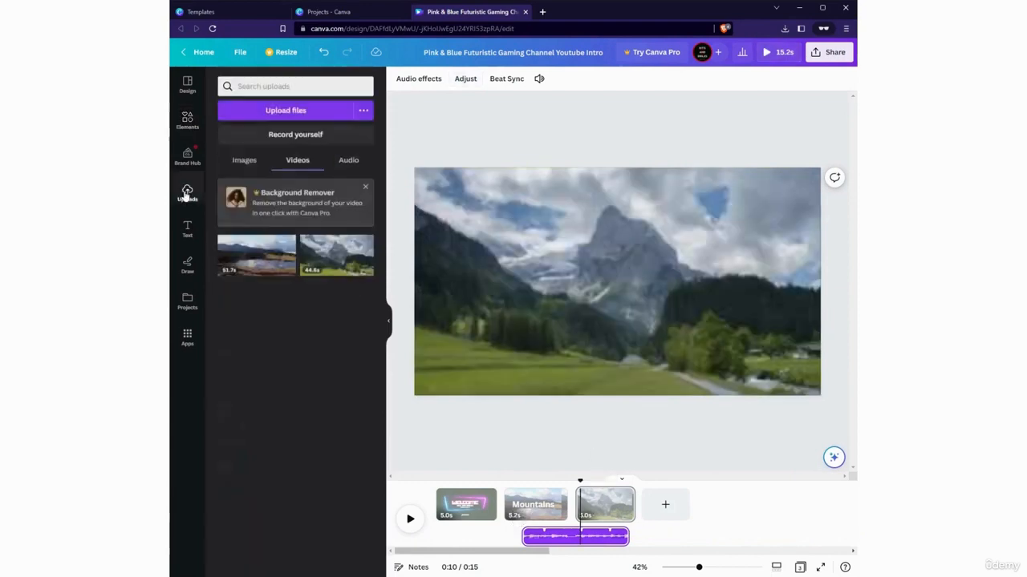
left_click(250, 161)
left_click_drag(247, 263, 585, 239)
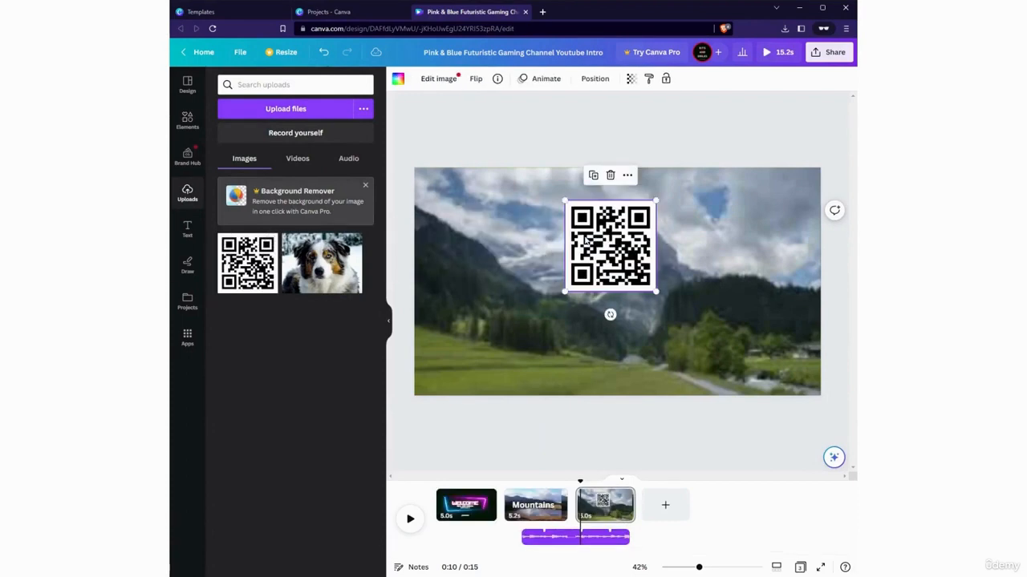
left_click(608, 514)
left_click(621, 240)
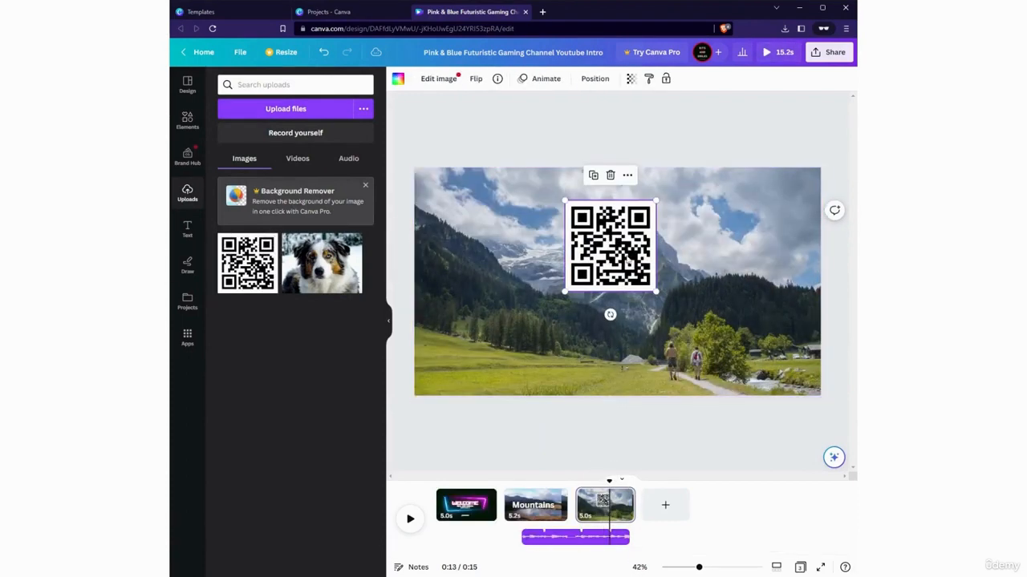
left_click_drag(622, 239, 778, 230)
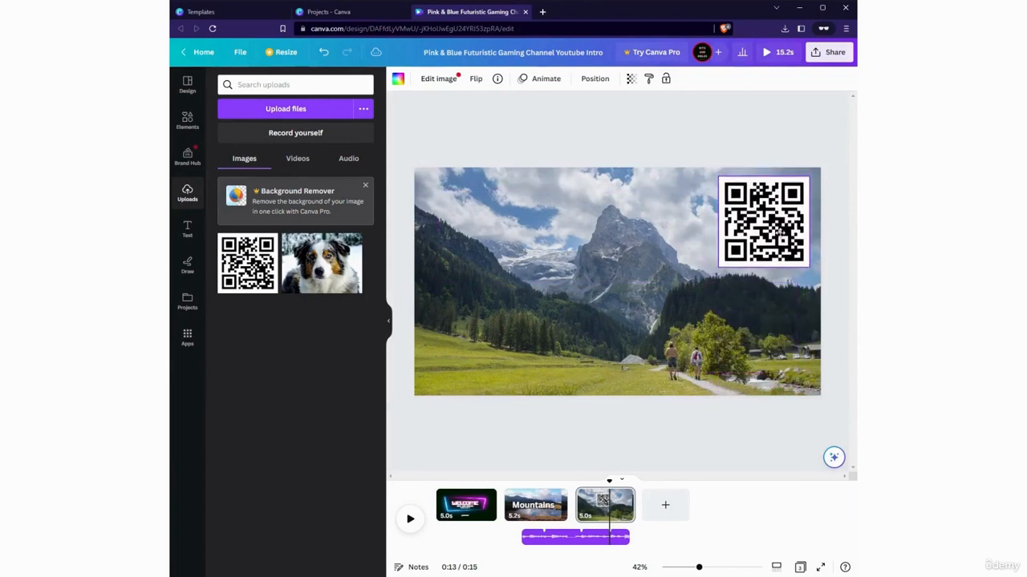
left_click(768, 52)
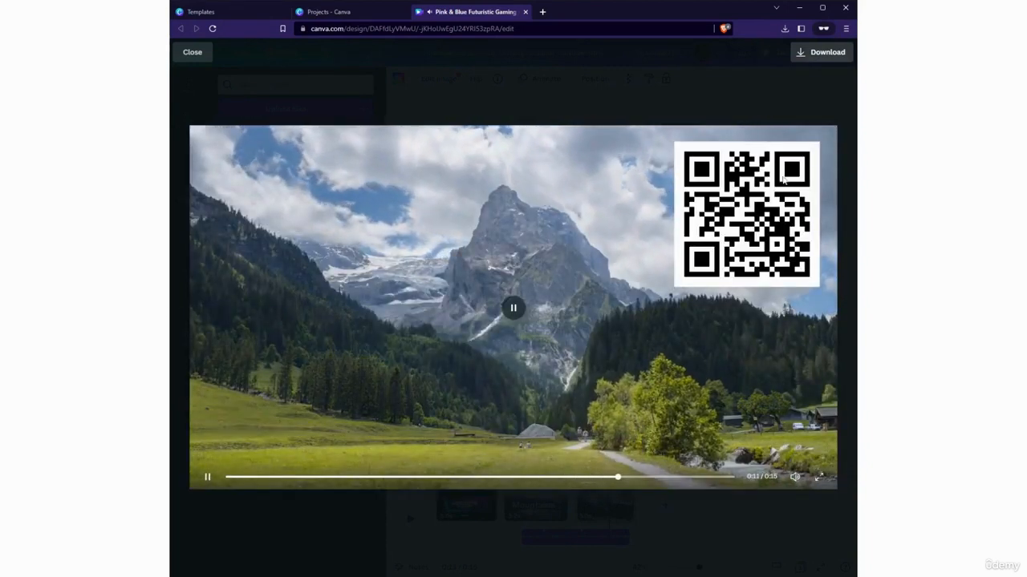
left_click(672, 94)
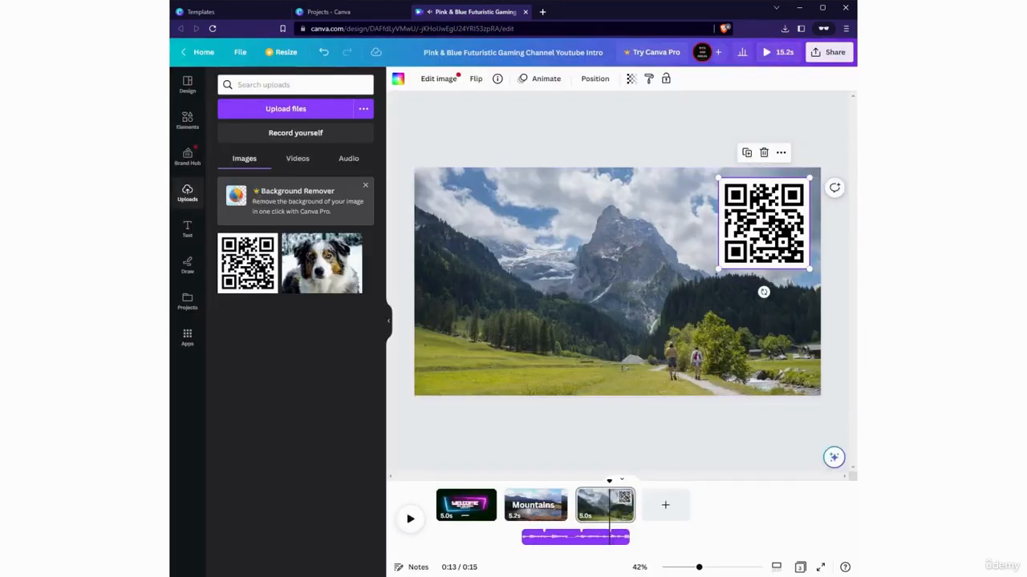
Try a playback speed of 0.5 on the third page's mountain clip and restore the speed to 1
left_click(508, 206)
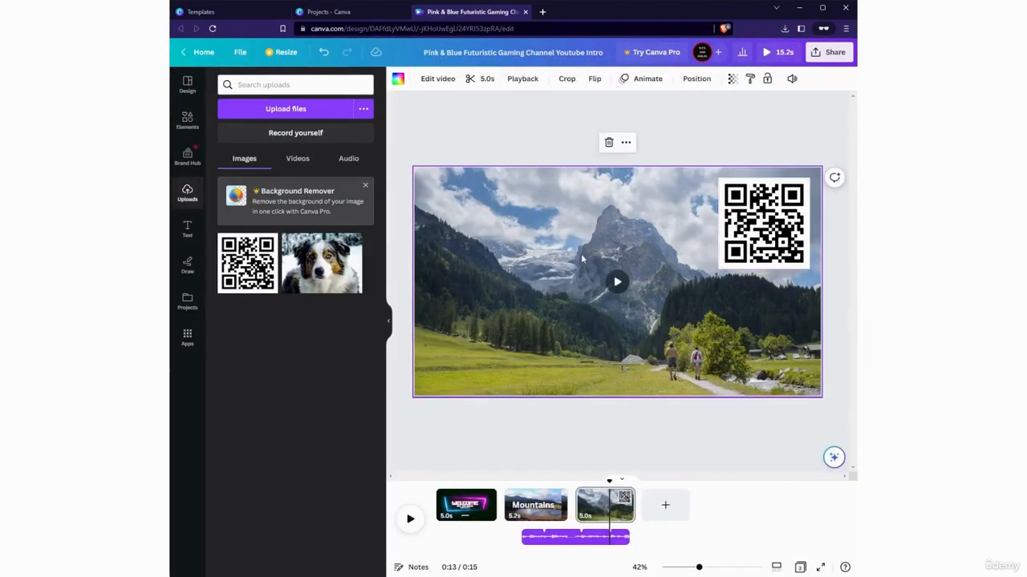
left_click(533, 81)
left_click_drag(284, 123, 248, 126)
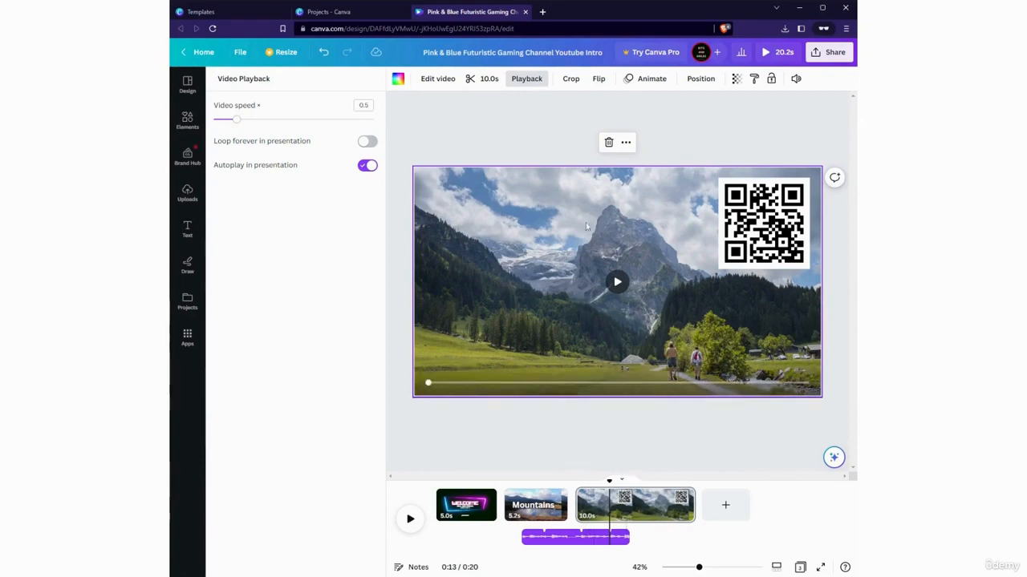
left_click_drag(258, 124, 285, 131)
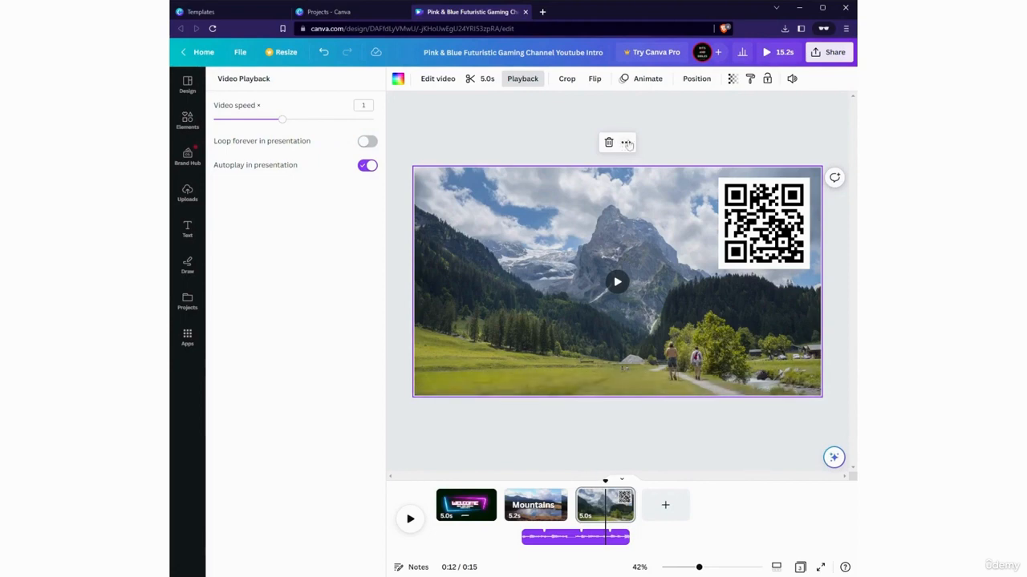
Examine the video's download settings and the available file types, and close them without downloading
left_click(831, 52)
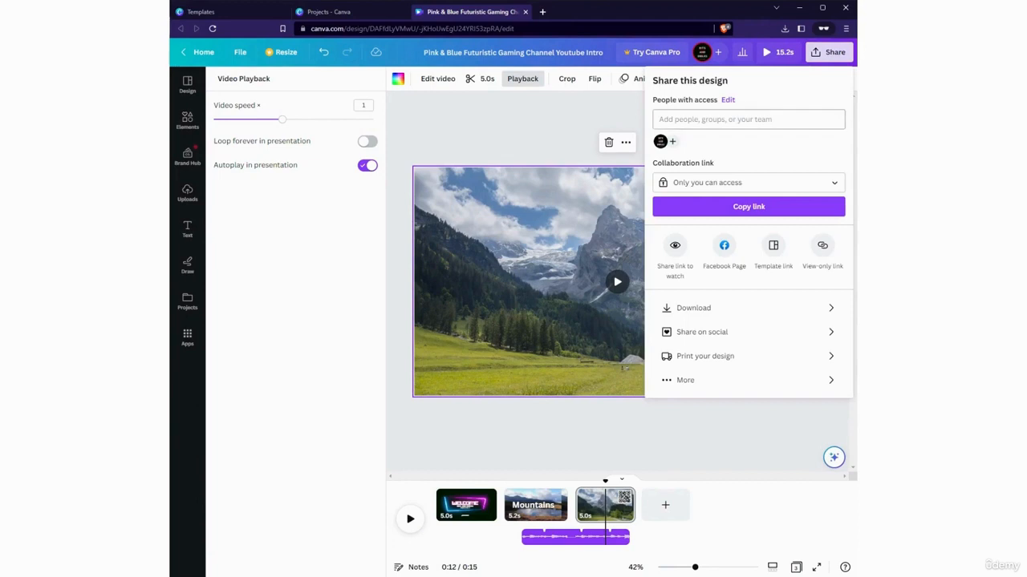
left_click(834, 311)
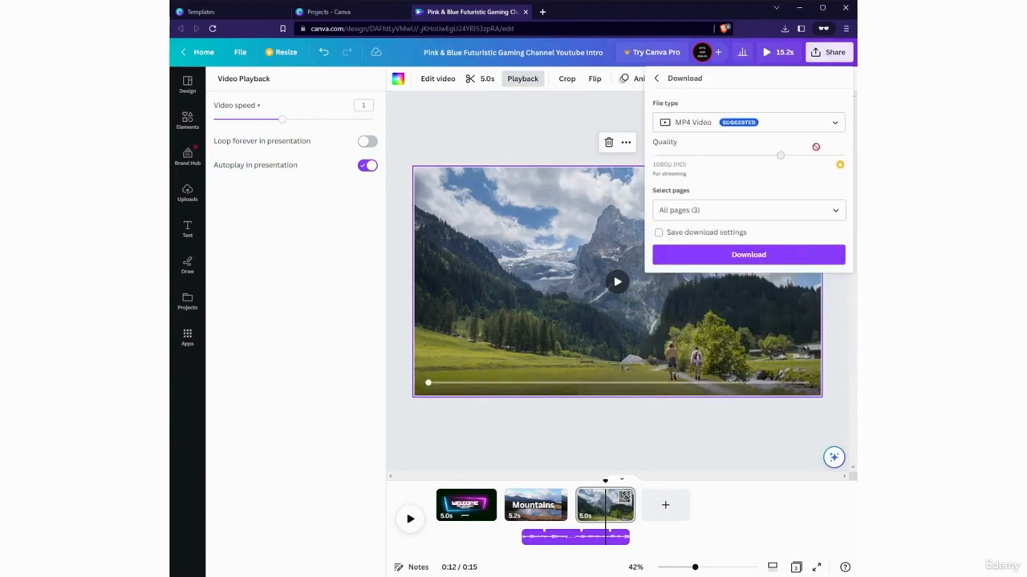
left_click(830, 123)
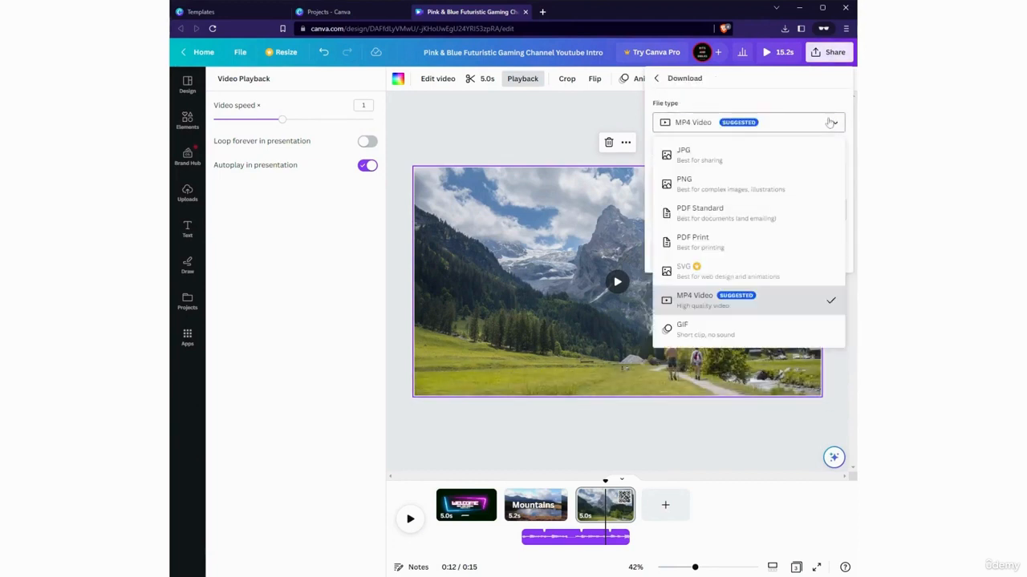
left_click(830, 122)
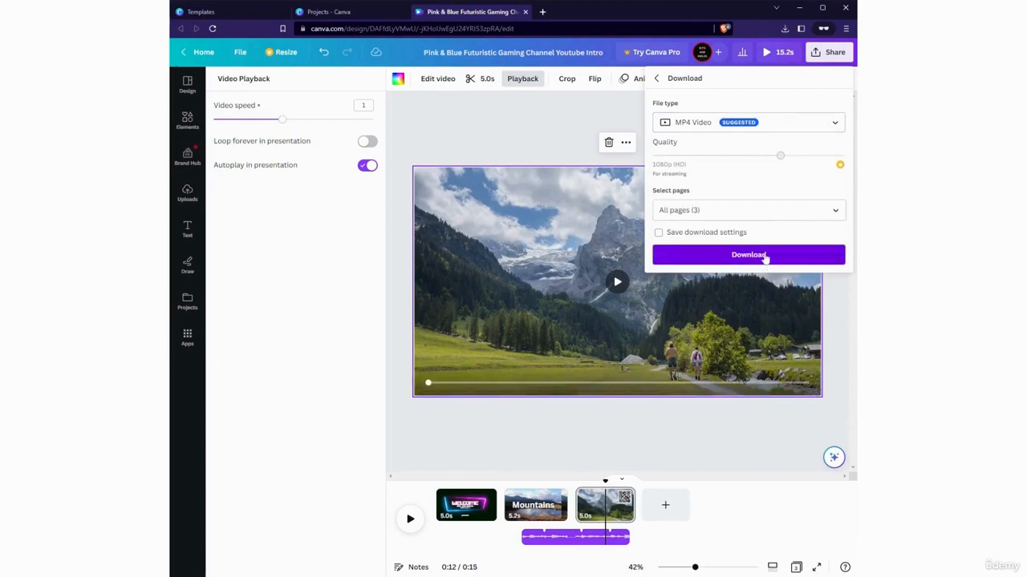
left_click(550, 140)
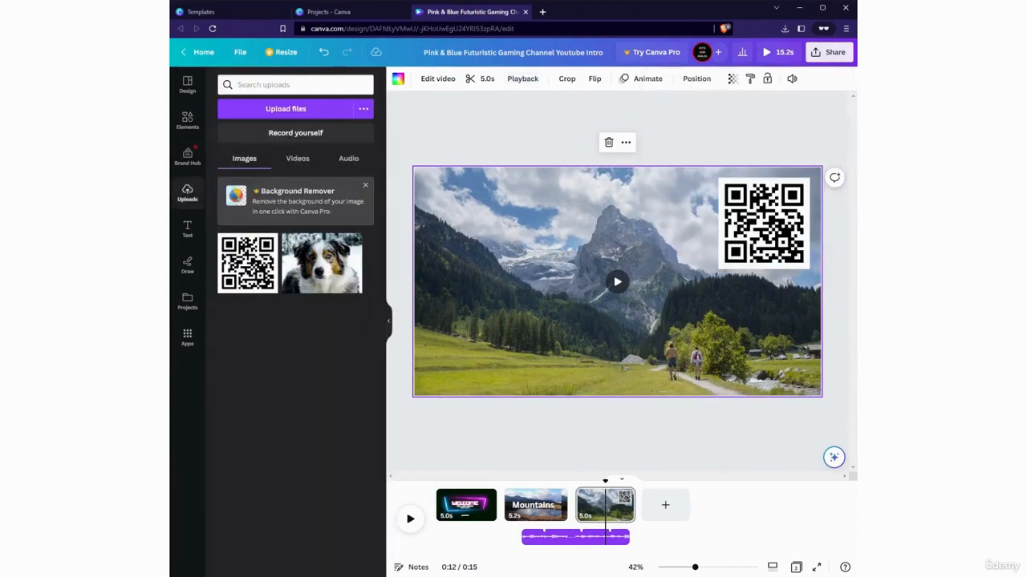
Examine the additional sharing options for the design and return to the main sharing options
left_click(828, 52)
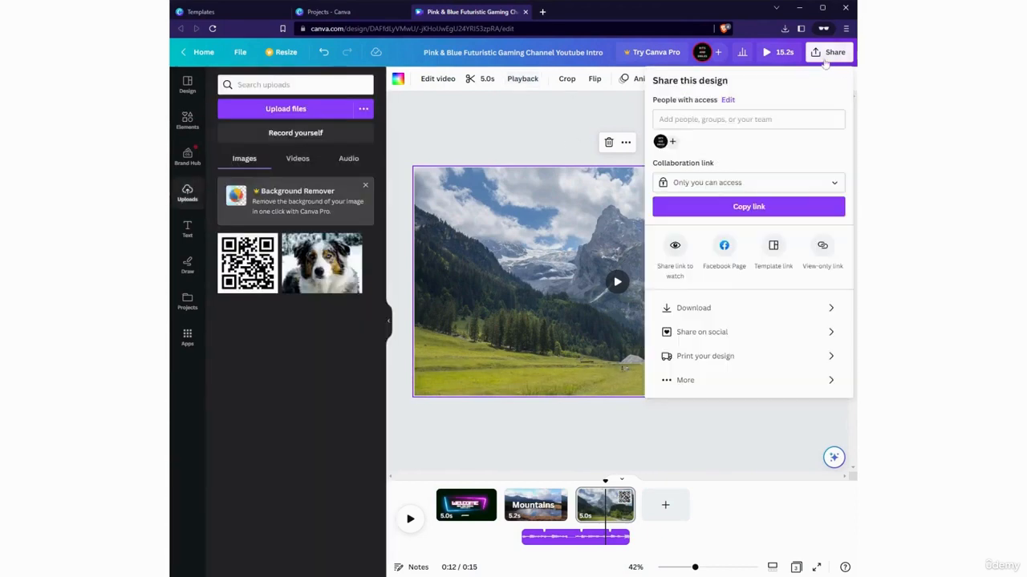
left_click(792, 384)
left_click(665, 85)
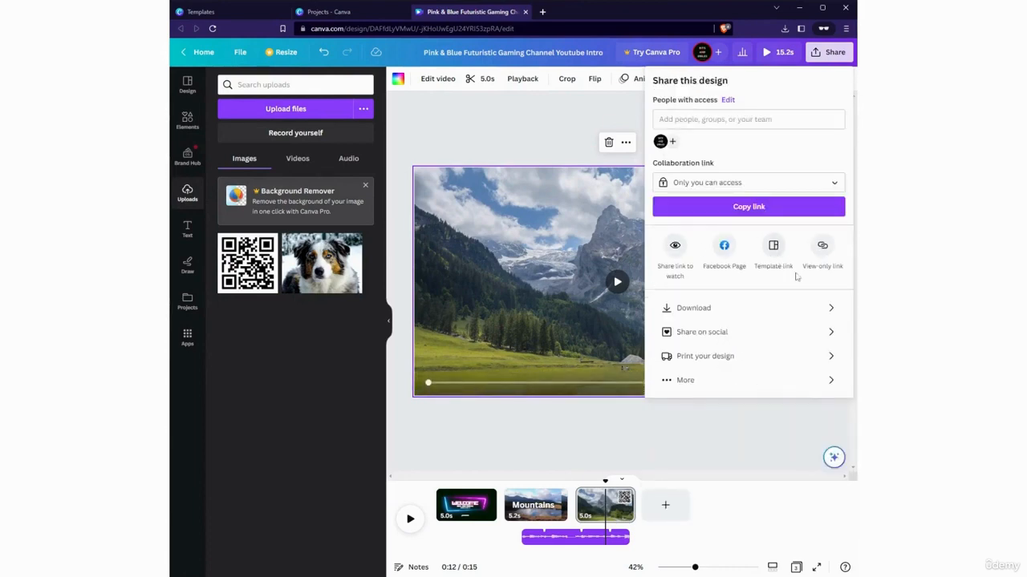
Try to change the quality of the MP4 video download, and close the upgrade offer and the download settings
left_click(802, 308)
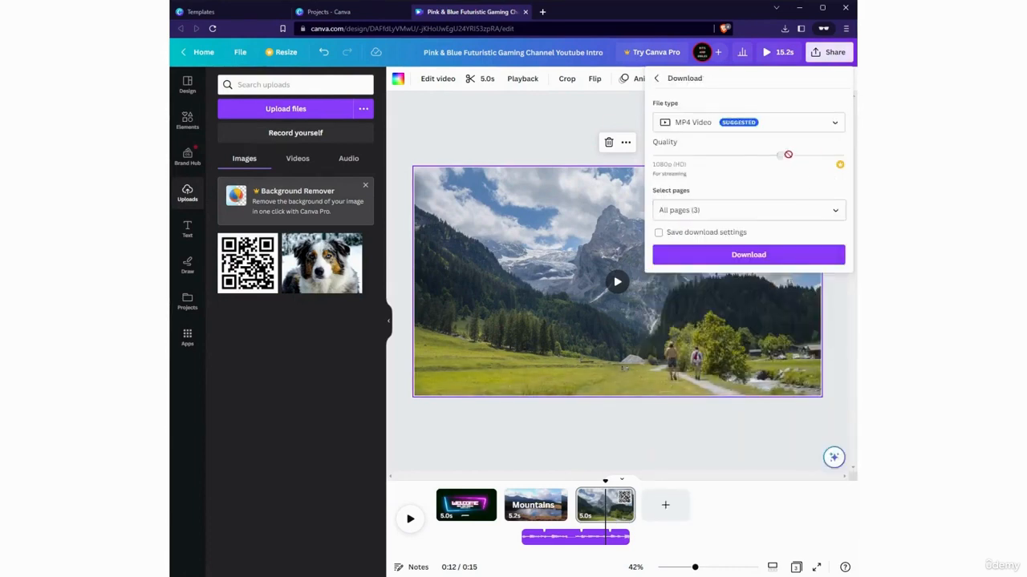
left_click(787, 154)
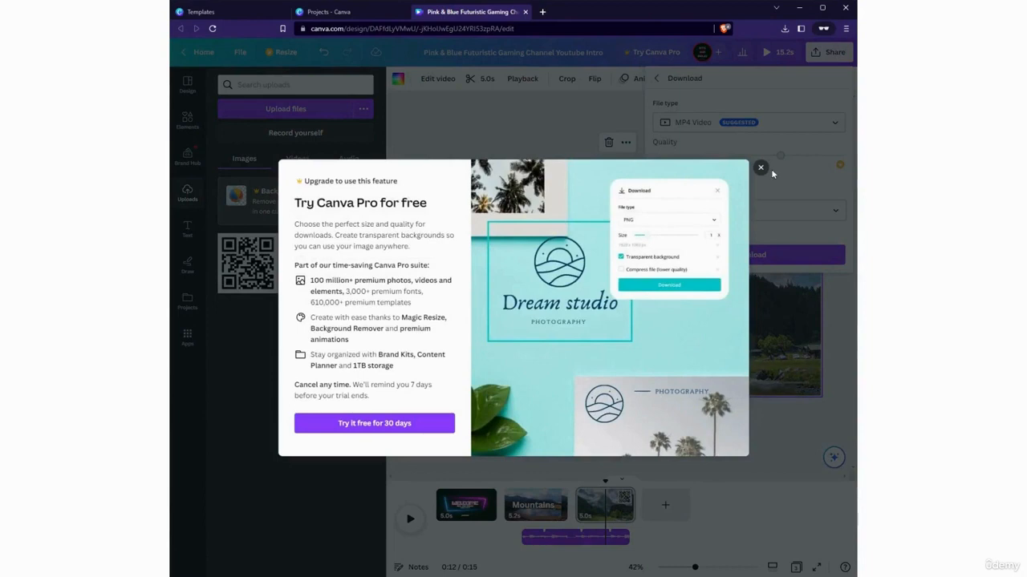
left_click(761, 168)
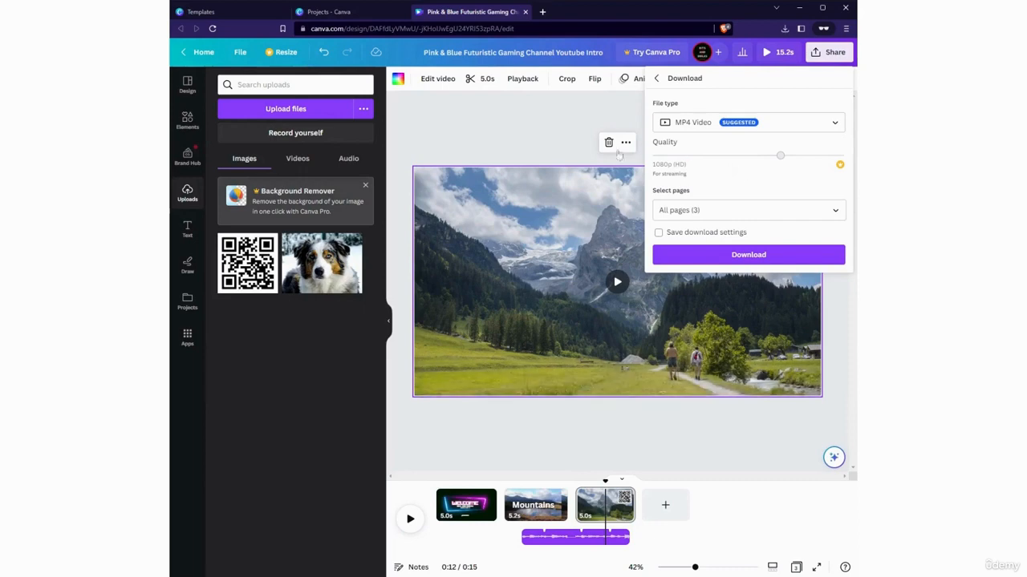
left_click(529, 127)
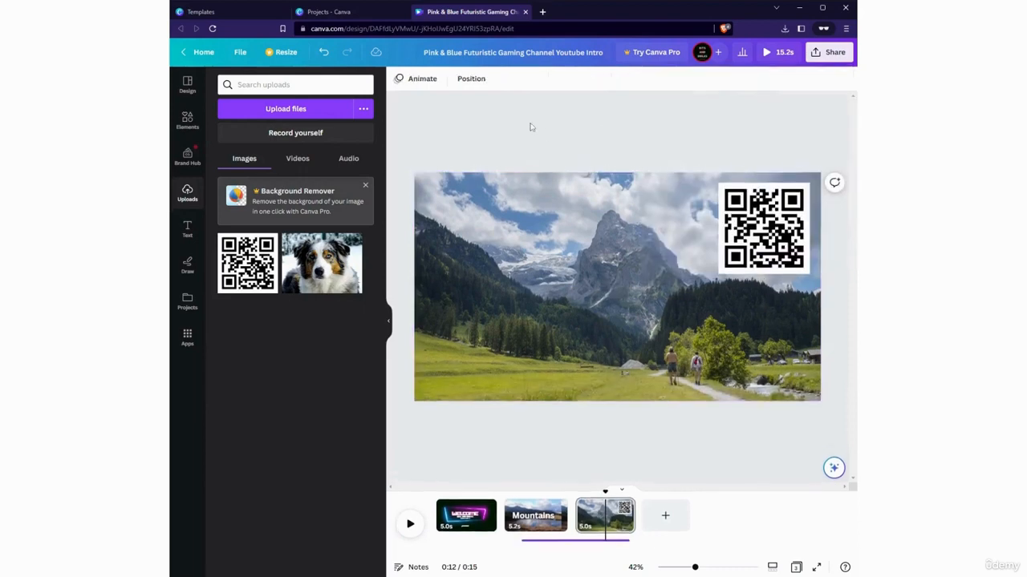